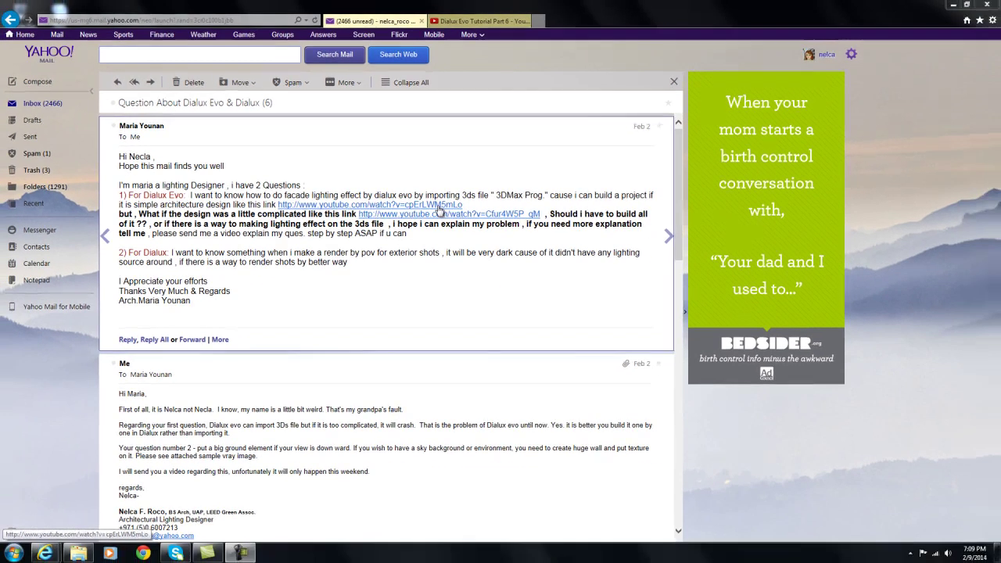
- Open both YouTube links from the DIALux question e-mail to view the referenced facade lighting tutorials
click(591, 297)
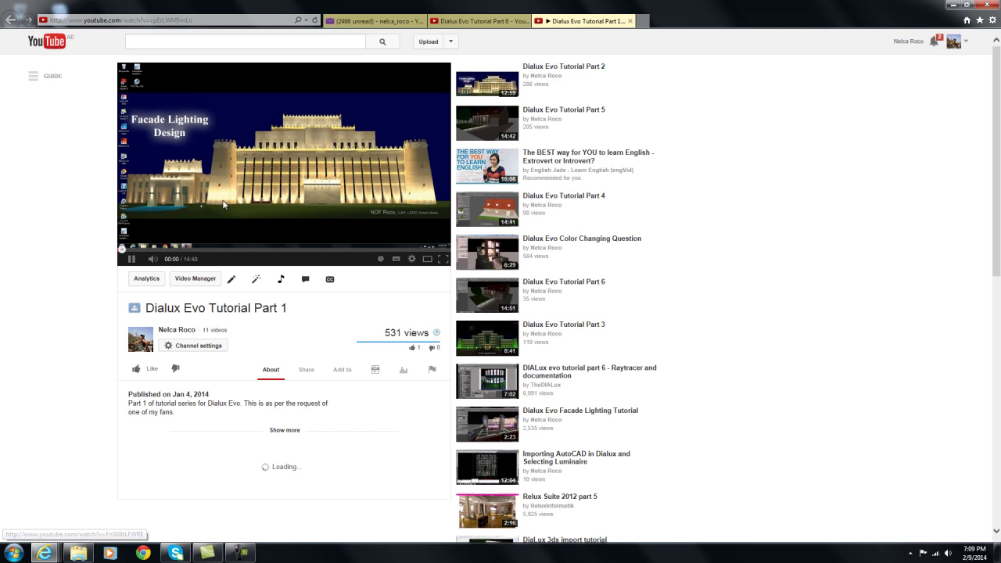
click(475, 21)
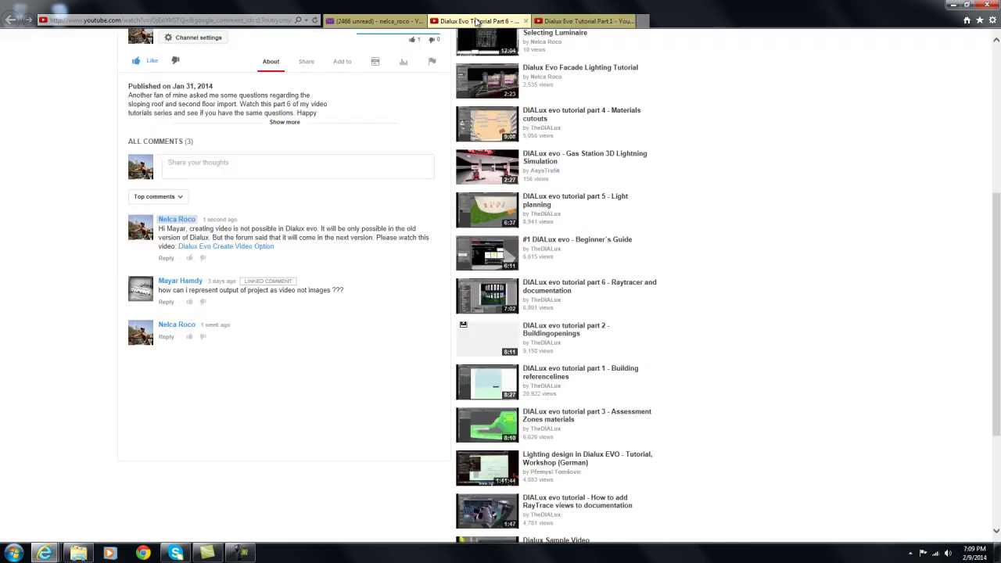
key(ctrl+shift+Tab)
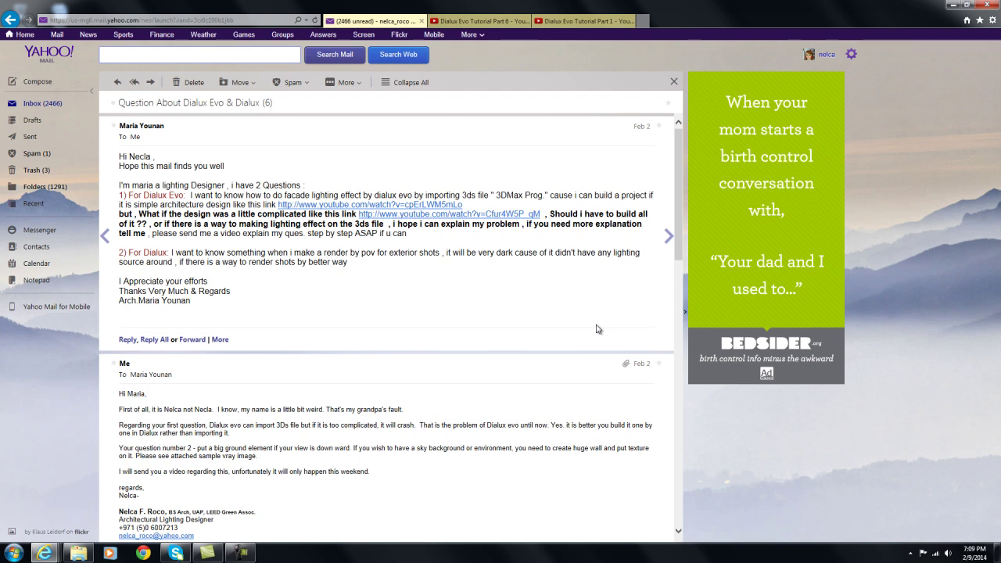
click(465, 221)
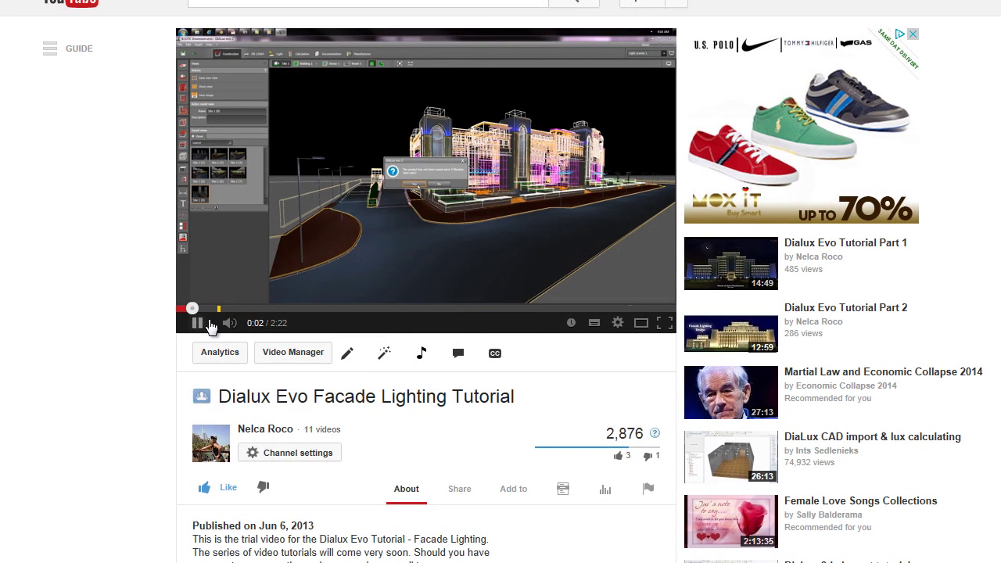
click(184, 307)
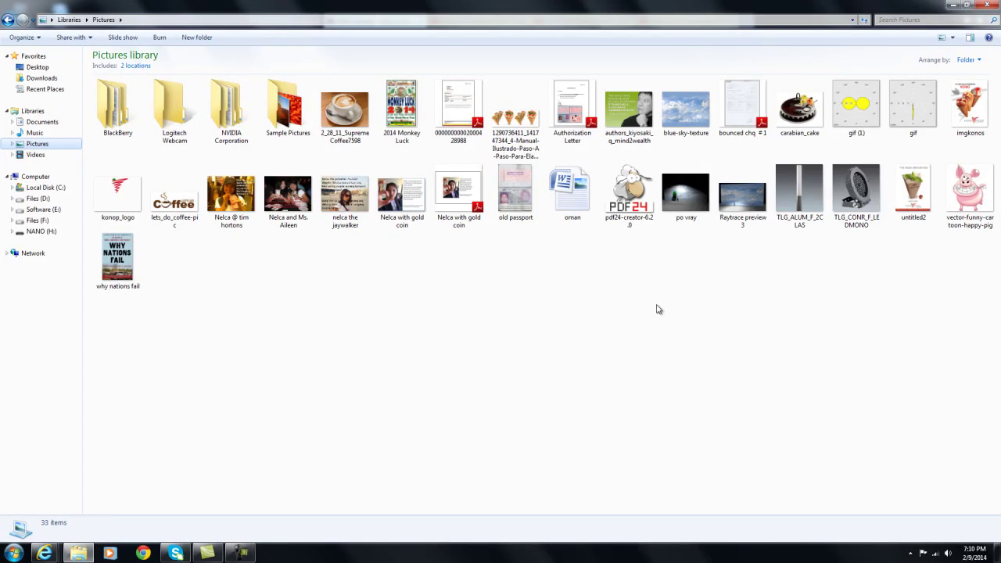
- View the po vray picture, compare it with Raytrace preview 3, and switch back to the browser
double_click(673, 211)
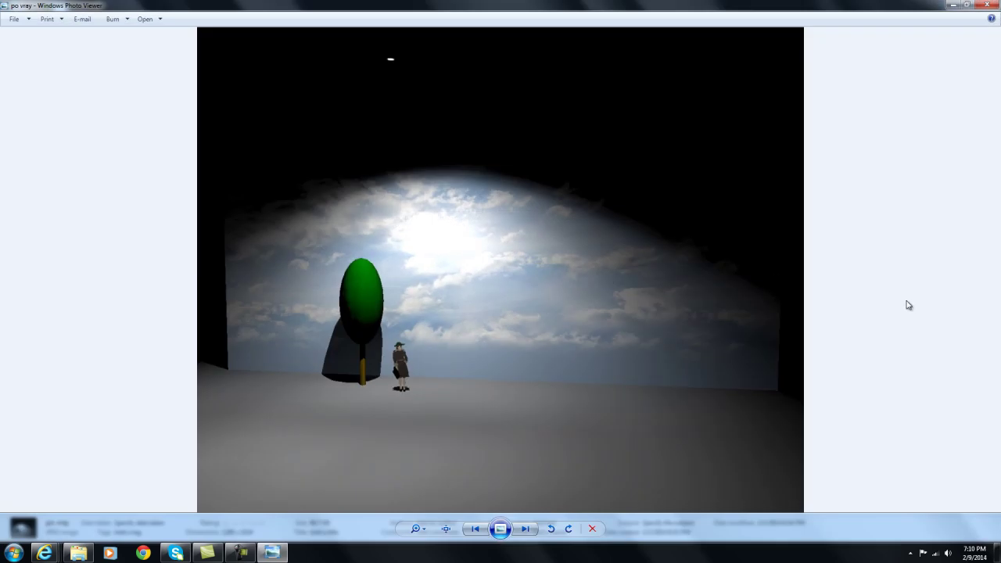
key(Right)
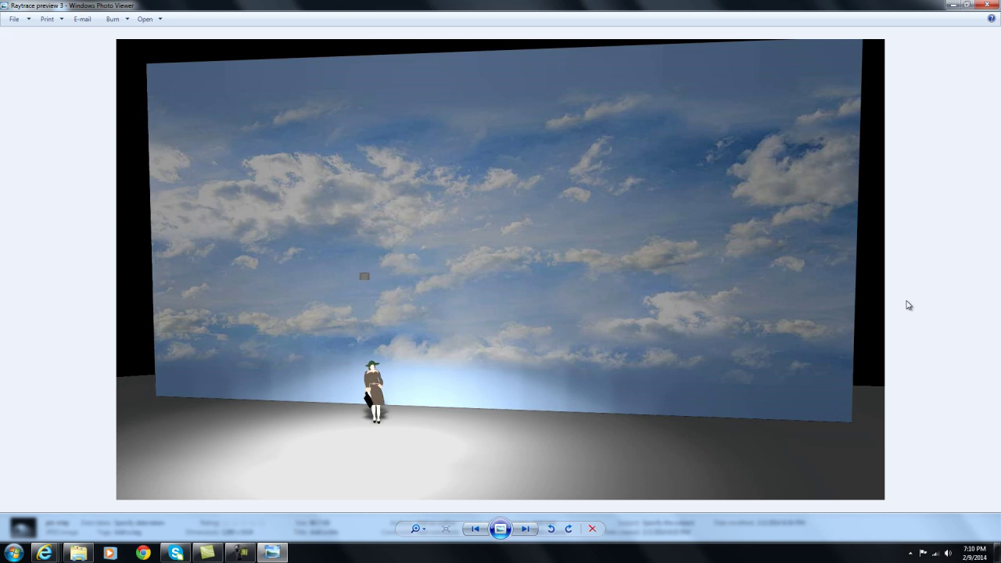
key(Left)
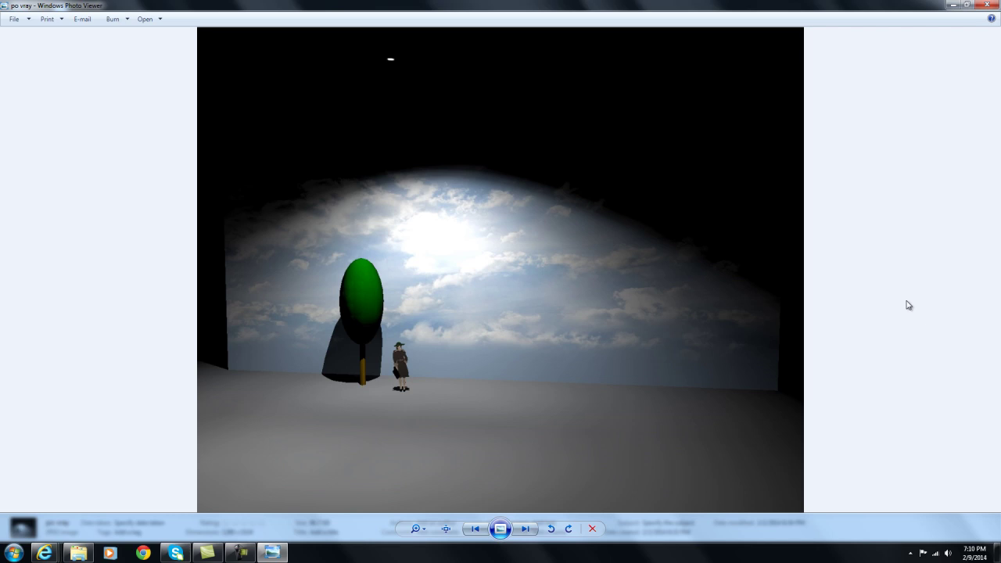
key(Right)
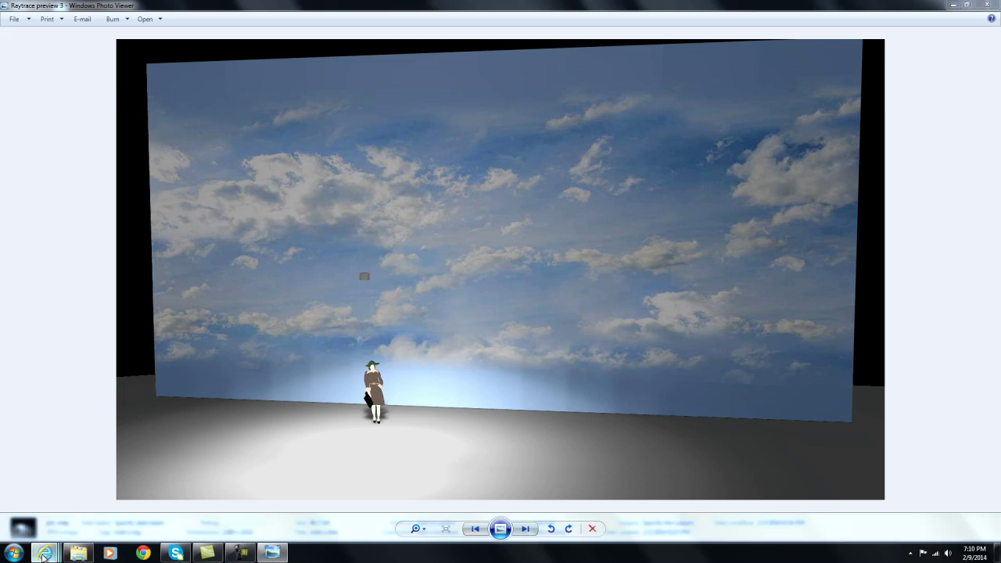
mouse_move(44, 553)
click(90, 518)
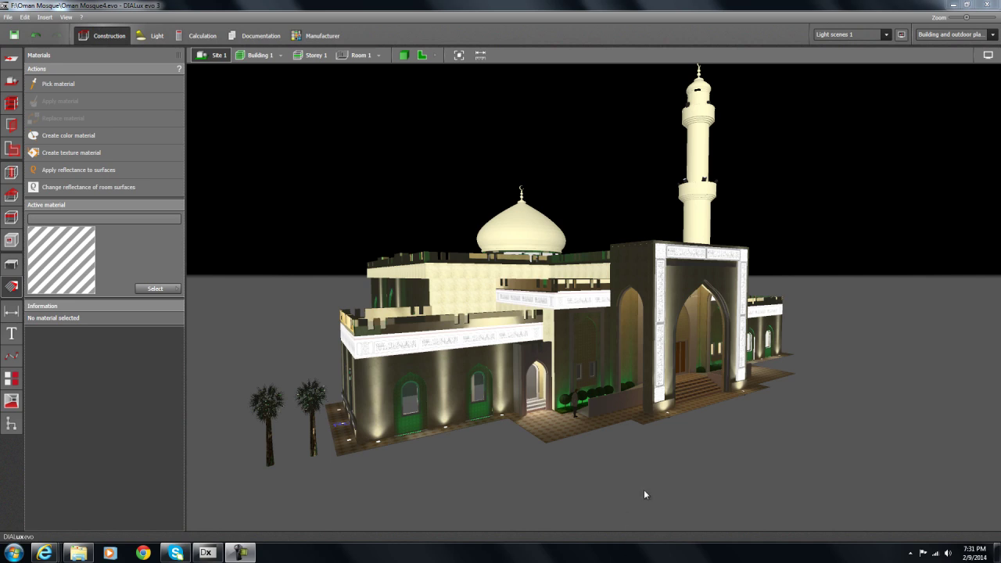
- Examine the lit Oman Mosque model in DIALux evo from the front, the side wall and the minaret corner
drag(645, 489, 609, 487)
middle_drag(703, 392, 731, 444)
scroll(731, 444, up, 1)
drag(733, 447, 635, 414)
drag(577, 445, 558, 456)
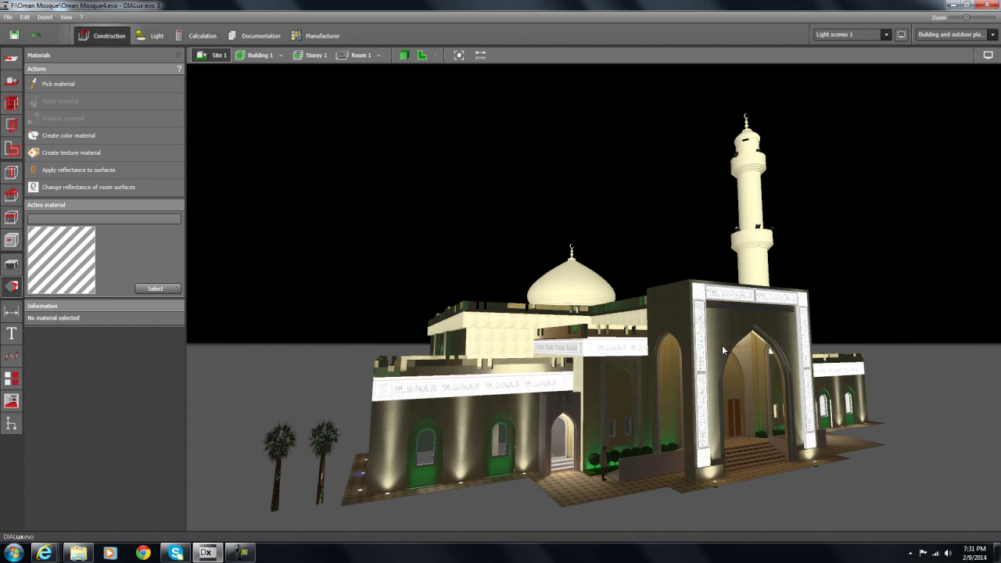
drag(831, 442, 745, 388)
drag(816, 291, 726, 342)
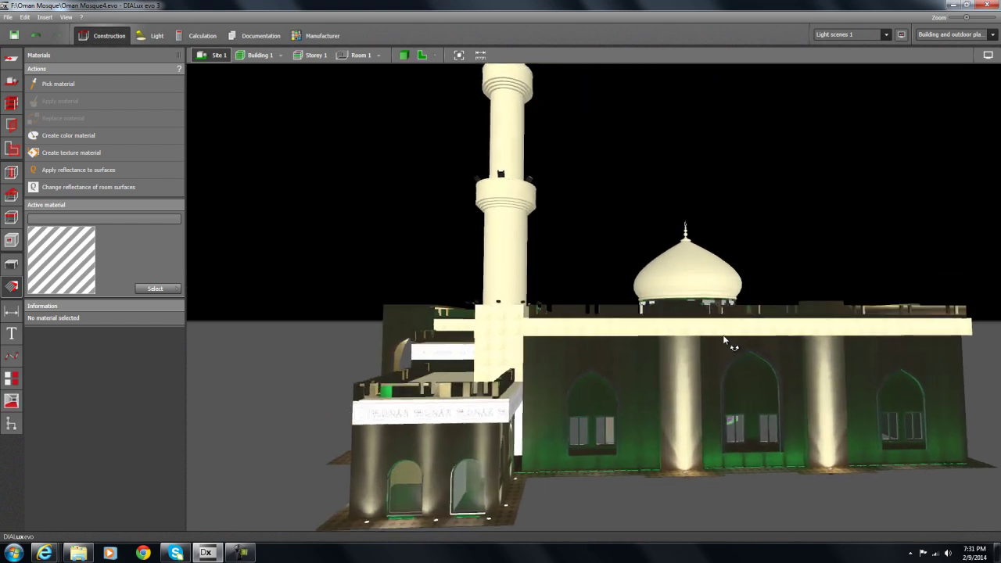
scroll(749, 455, up, 3)
drag(652, 435, 579, 369)
mouse_move(526, 401)
mouse_down()
mouse_move(631, 414)
mouse_move(625, 396)
mouse_move(658, 397)
mouse_move(489, 396)
mouse_move(517, 392)
mouse_up()
middle_drag(590, 391, 493, 433)
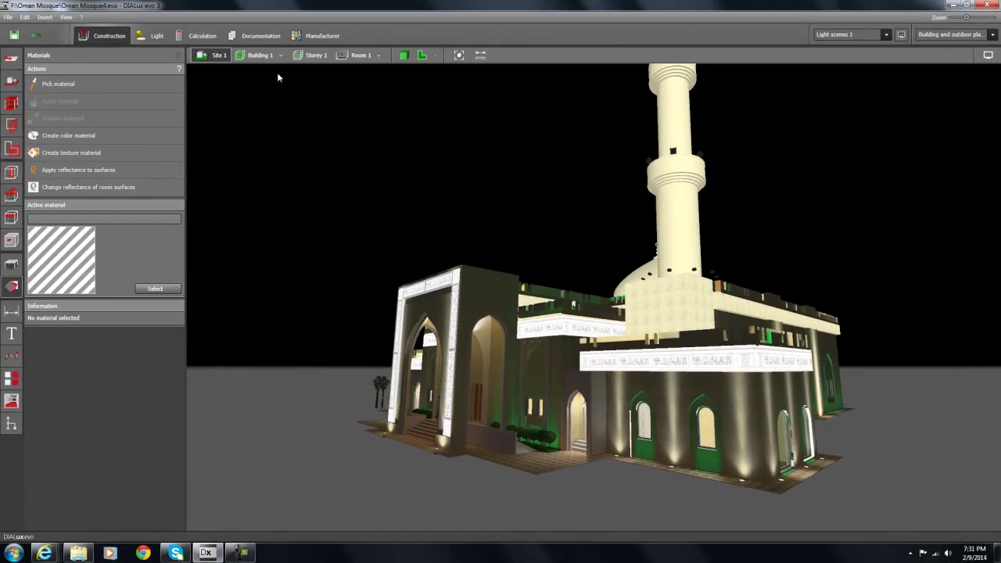
- Show the whole mosque and examine its front facade lighting, arched windows and palm trees up close
click(459, 55)
middle_drag(436, 196, 560, 264)
scroll(559, 264, up, 1)
middle_drag(554, 199, 530, 127)
scroll(597, 263, up, 2)
right_drag(609, 234, 574, 235)
scroll(571, 235, down, 1)
right_drag(570, 371, 564, 367)
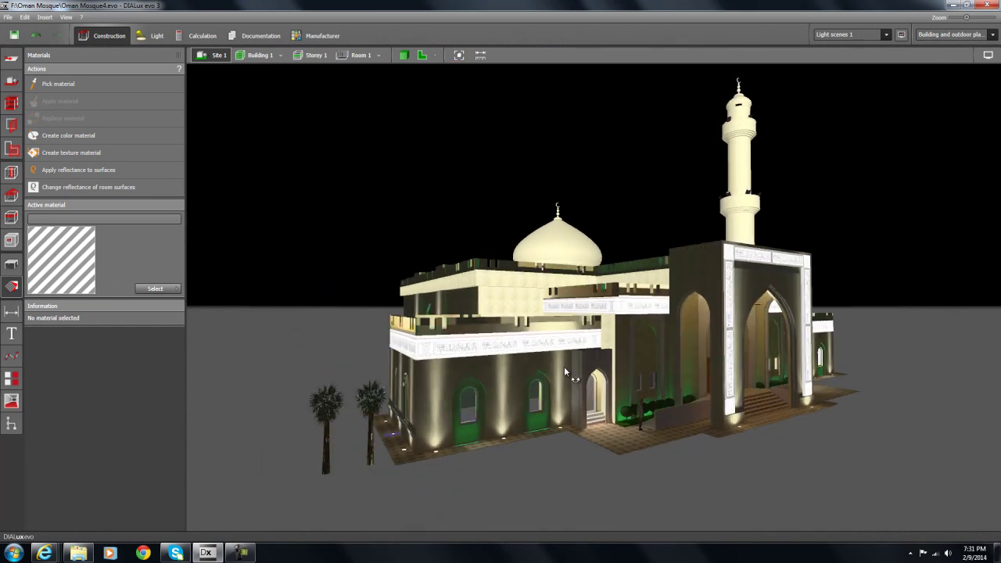
middle_drag(564, 366, 547, 376)
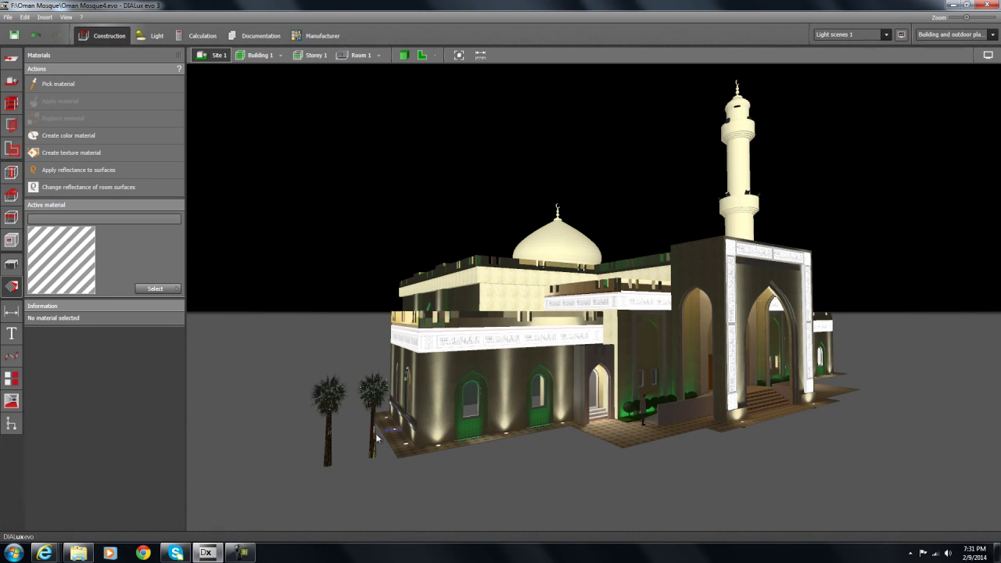
scroll(405, 386, up, 1)
middle_drag(404, 386, 512, 336)
scroll(583, 313, up, 2)
middle_drag(583, 318, 460, 292)
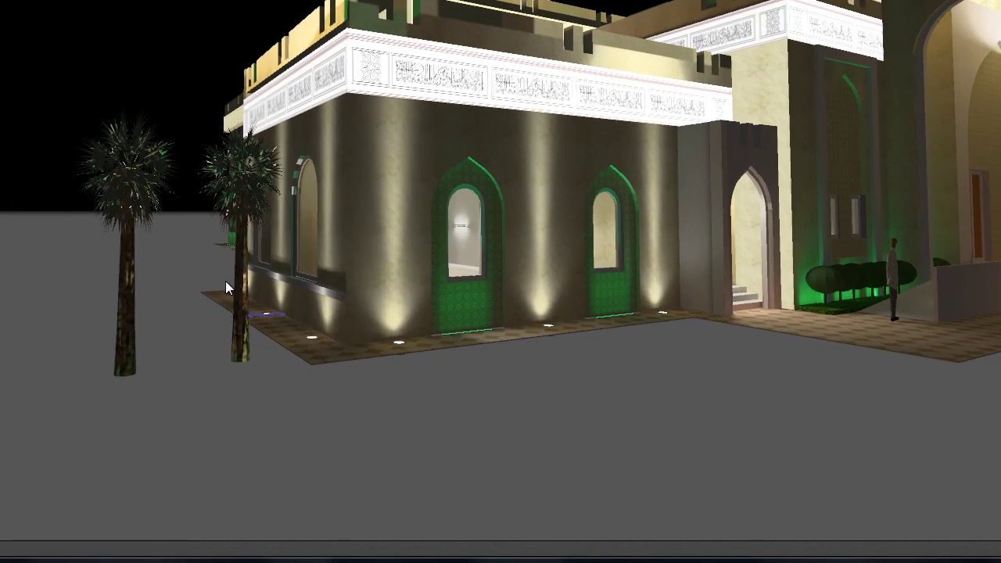
middle_drag(213, 274, 207, 294)
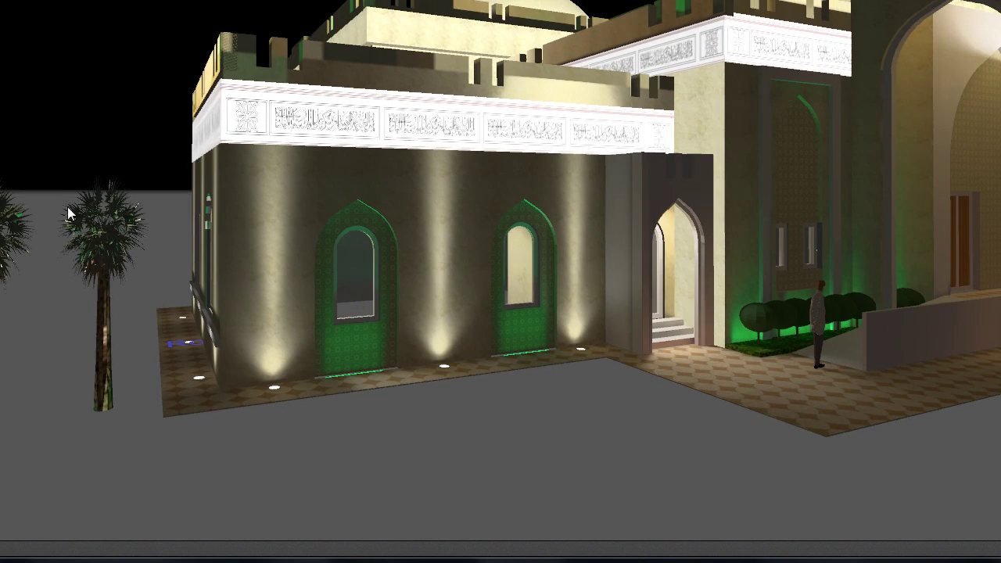
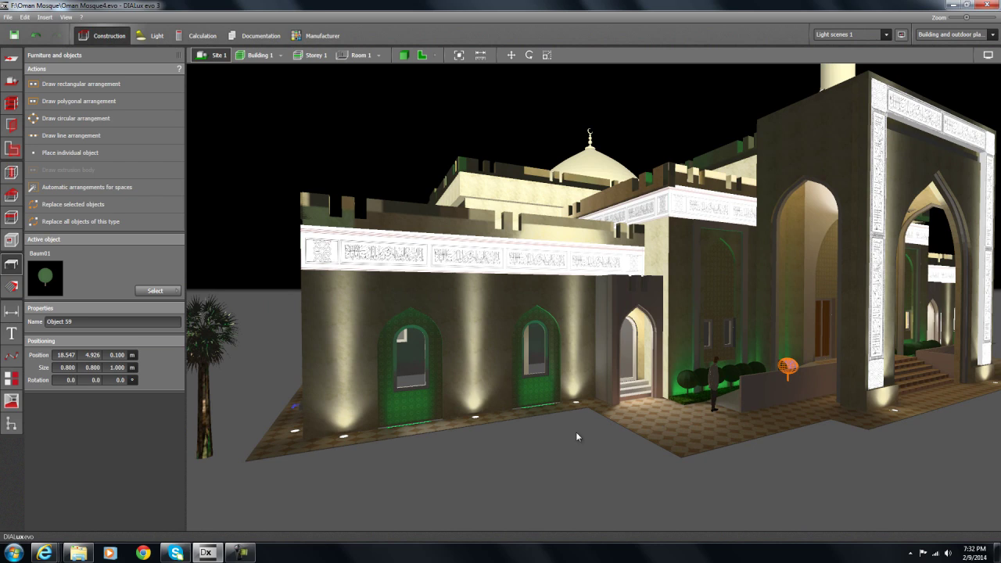
- Delete the small round Baum01 tree in front of the entrance ramp
key(Delete)
right_drag(729, 450, 721, 452)
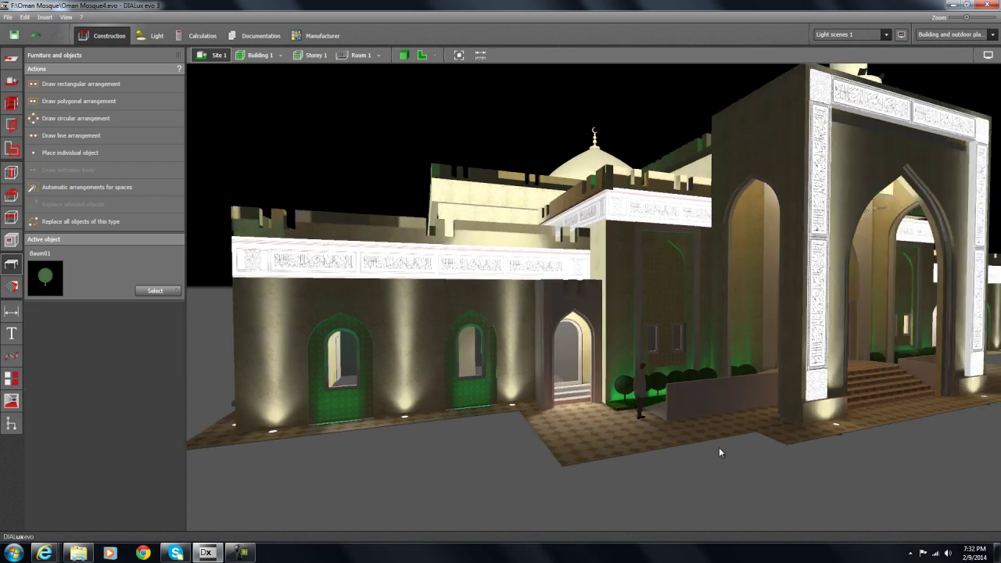
- Select the human figure near the entrance to identify it as a placed object, and clear the selection
click(637, 399)
click(687, 475)
mouse_move(702, 461)
middle_down()
mouse_move(688, 463)
mouse_move(753, 467)
mouse_move(703, 464)
middle_up()
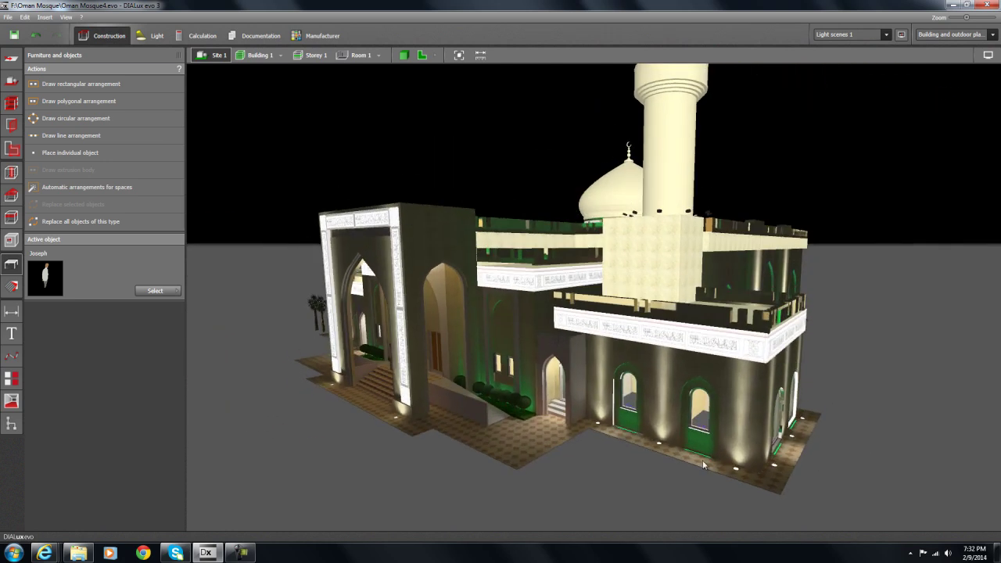
- Select the minaret to check that it is one placed object, and examine it from several sides
click(682, 131)
middle_drag(747, 131, 709, 230)
click(733, 213)
click(661, 204)
click(690, 245)
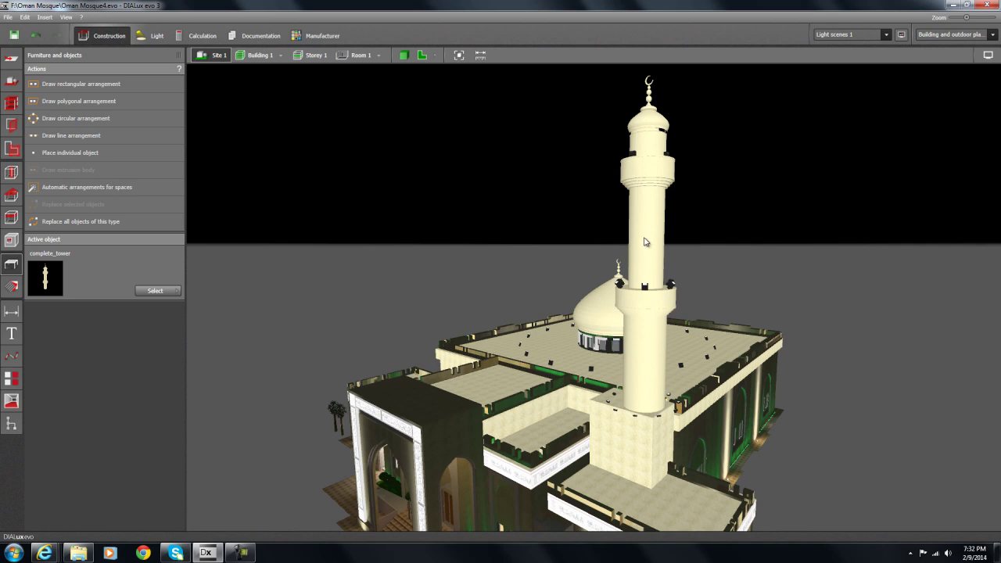
middle_drag(685, 246, 724, 274)
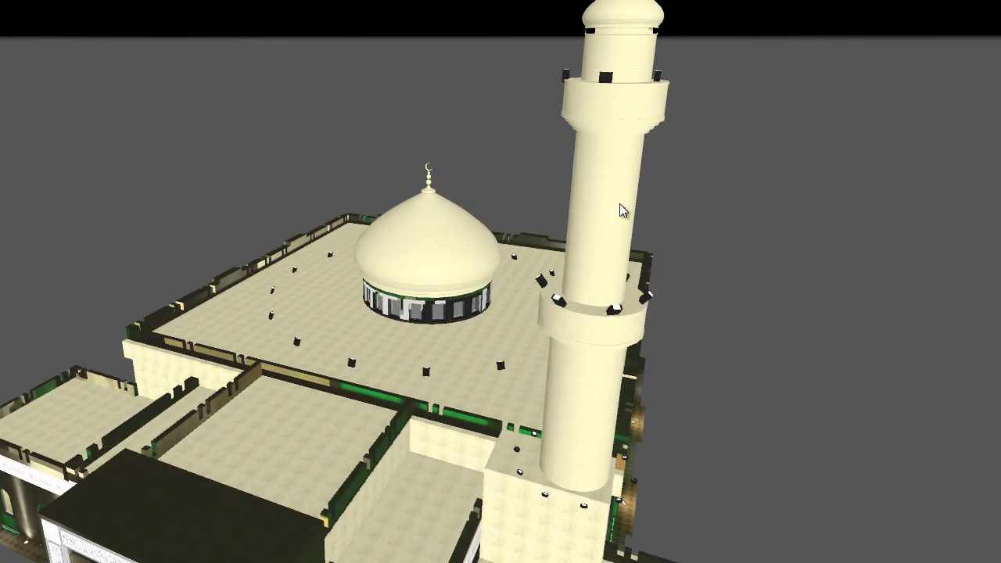
middle_drag(726, 185, 516, 209)
click(492, 202)
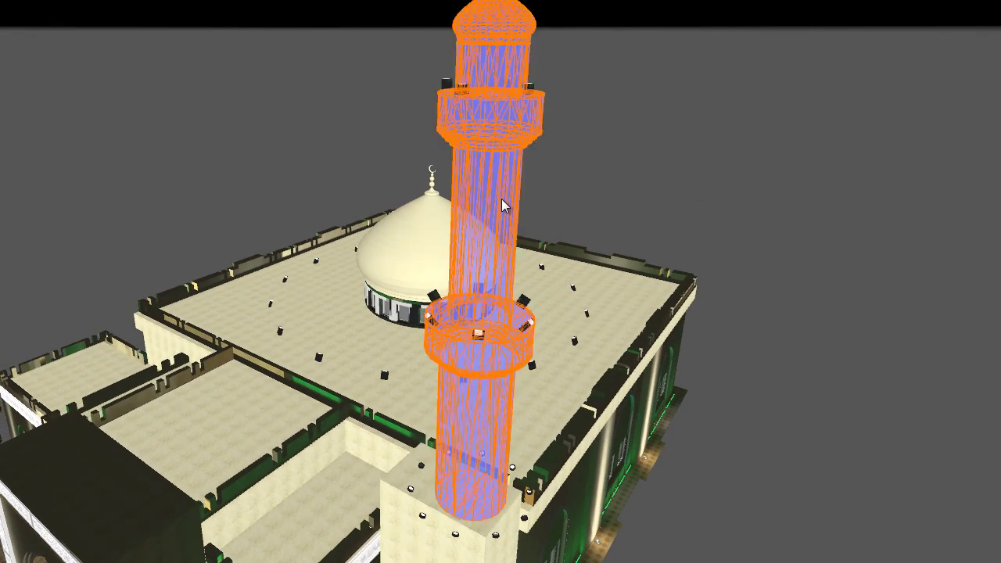
click(590, 157)
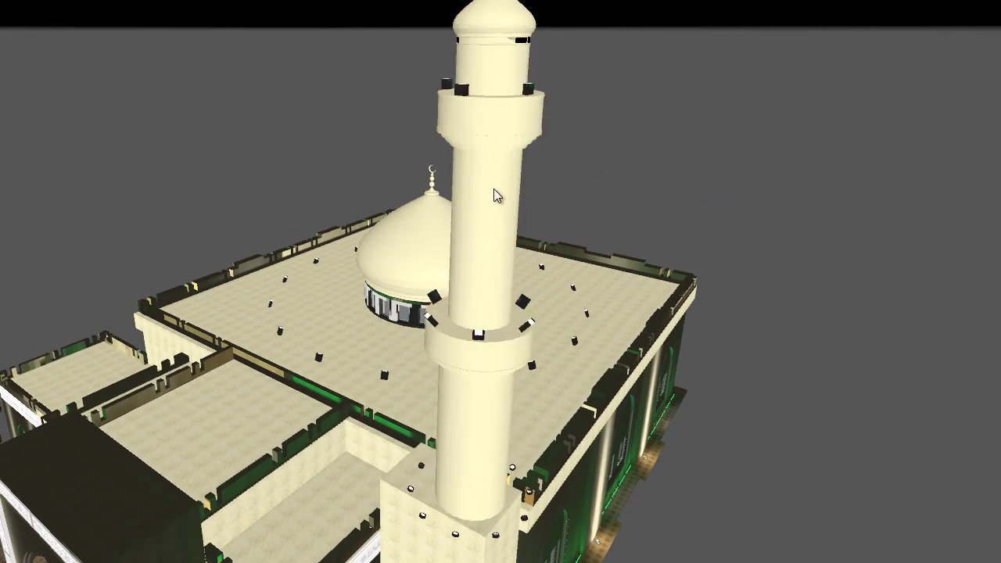
click(501, 196)
mouse_move(601, 165)
middle_down()
mouse_move(571, 180)
mouse_move(497, 184)
mouse_move(526, 206)
mouse_move(567, 172)
mouse_move(601, 180)
middle_up()
scroll(600, 180, up, 1)
click(521, 205)
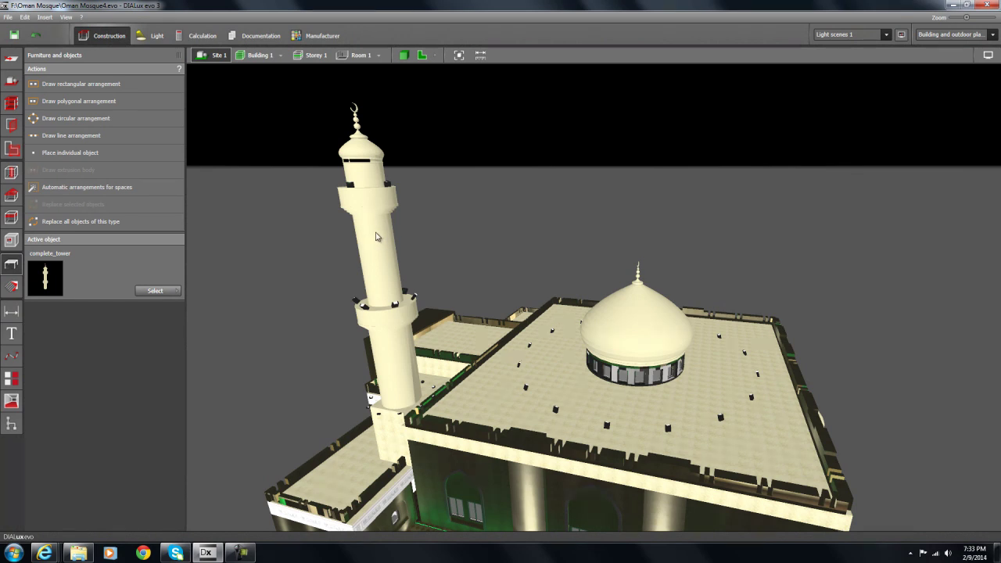
middle_drag(421, 236, 490, 226)
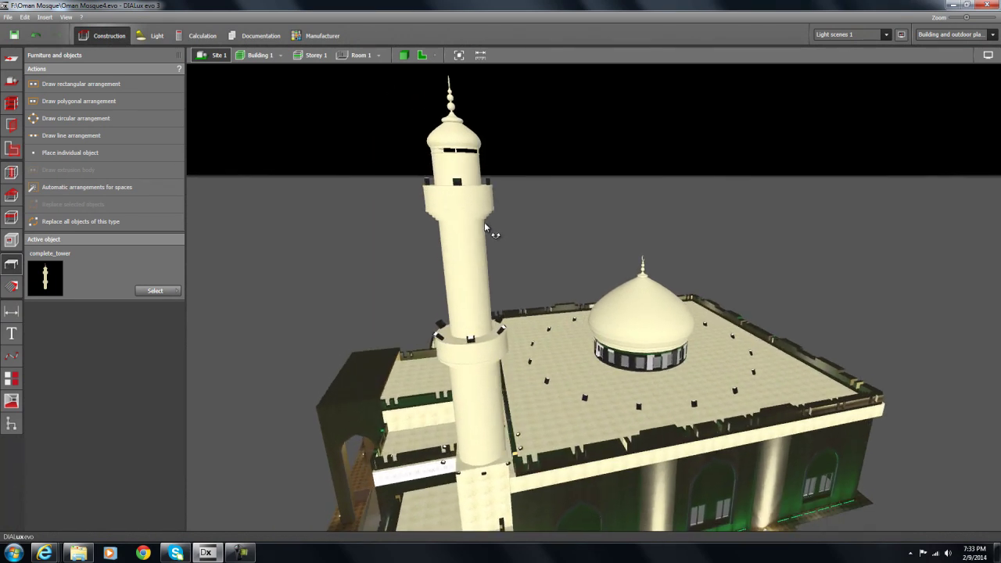
mouse_move(432, 249)
middle_down()
mouse_move(409, 257)
mouse_move(442, 258)
middle_up()
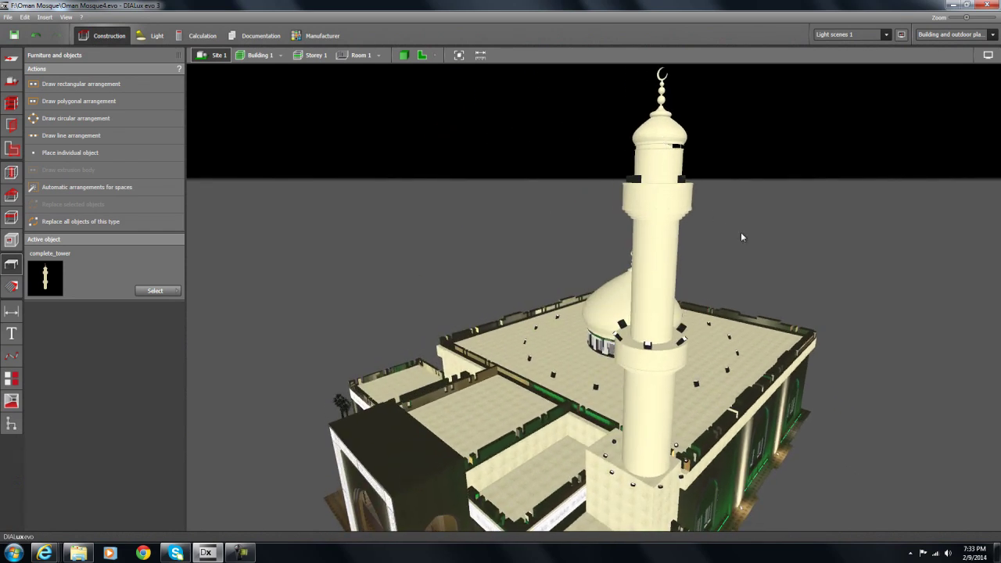
- Examine the crescent finial on top of the minaret up close, along with the dome and roof
middle_drag(732, 228, 755, 237)
right_drag(754, 237, 760, 205)
scroll(750, 119, up, 2)
middle_drag(750, 119, 688, 244)
scroll(690, 245, up, 2)
middle_drag(781, 172, 682, 271)
scroll(689, 277, up, 2)
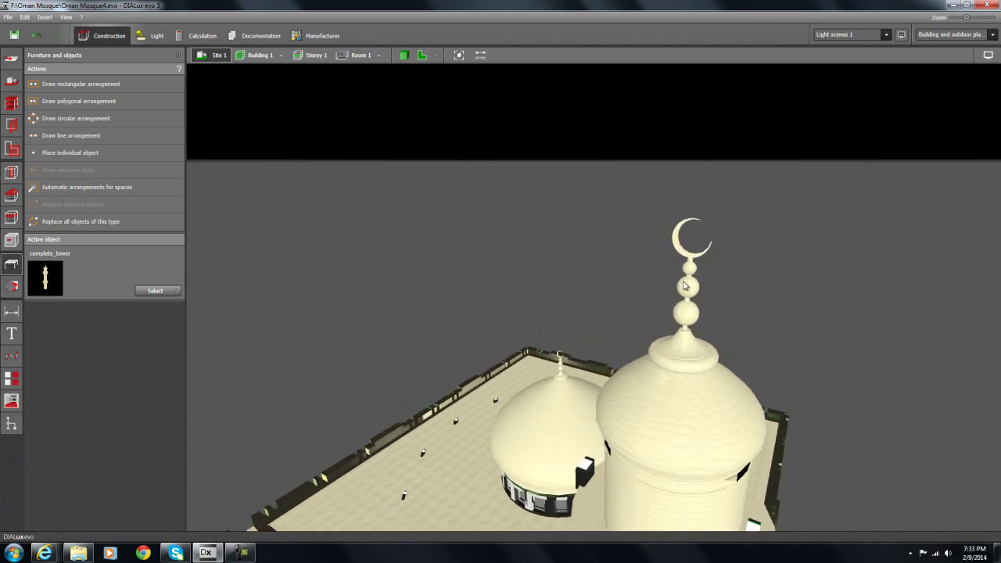
scroll(673, 363, down, 2)
right_drag(571, 327, 579, 295)
scroll(580, 295, down, 3)
middle_drag(513, 344, 505, 273)
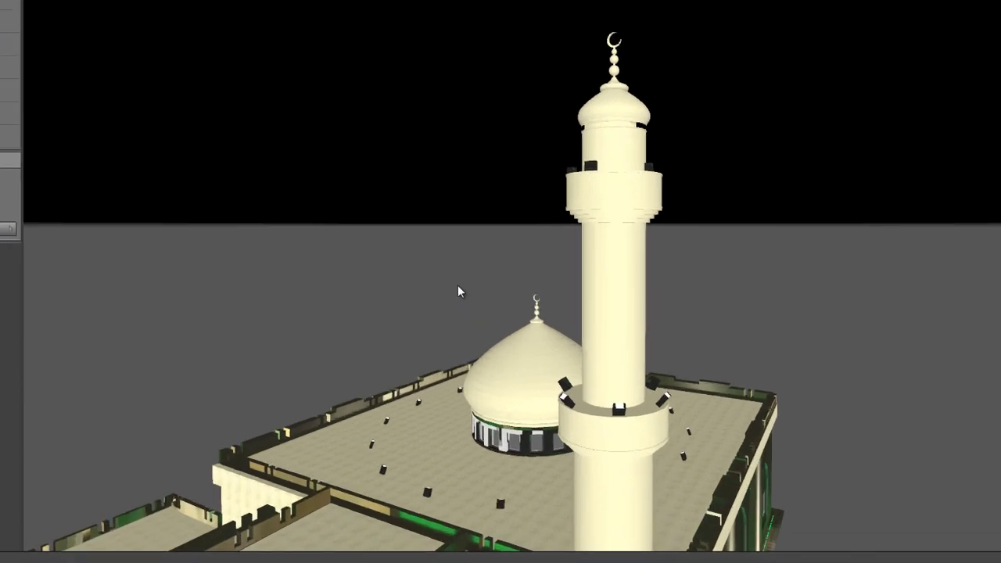
mouse_move(426, 179)
middle_down()
mouse_move(384, 242)
mouse_move(428, 186)
mouse_move(532, 217)
mouse_move(809, 206)
mouse_move(723, 180)
mouse_move(680, 201)
mouse_move(723, 212)
middle_up()
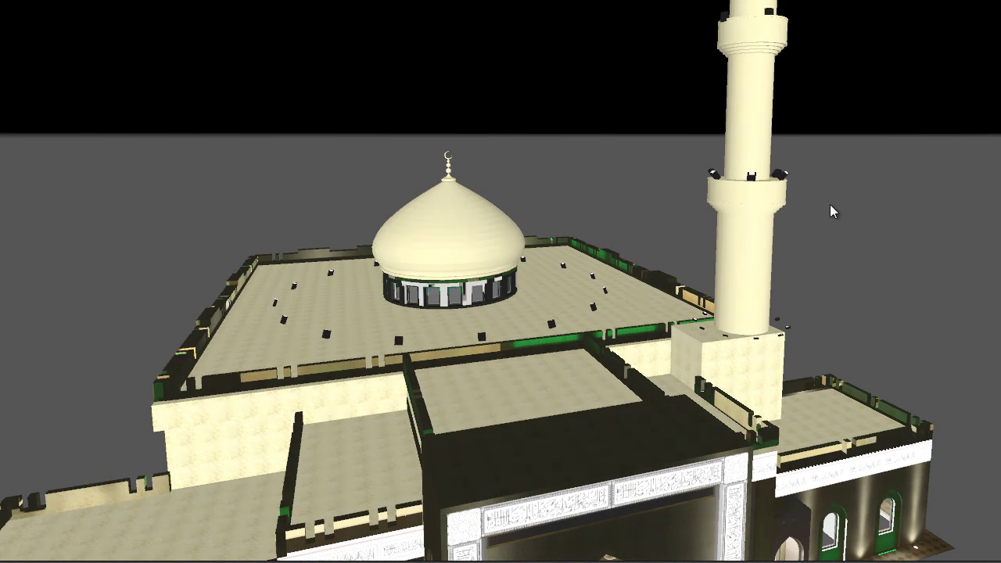
middle_drag(841, 207, 770, 259)
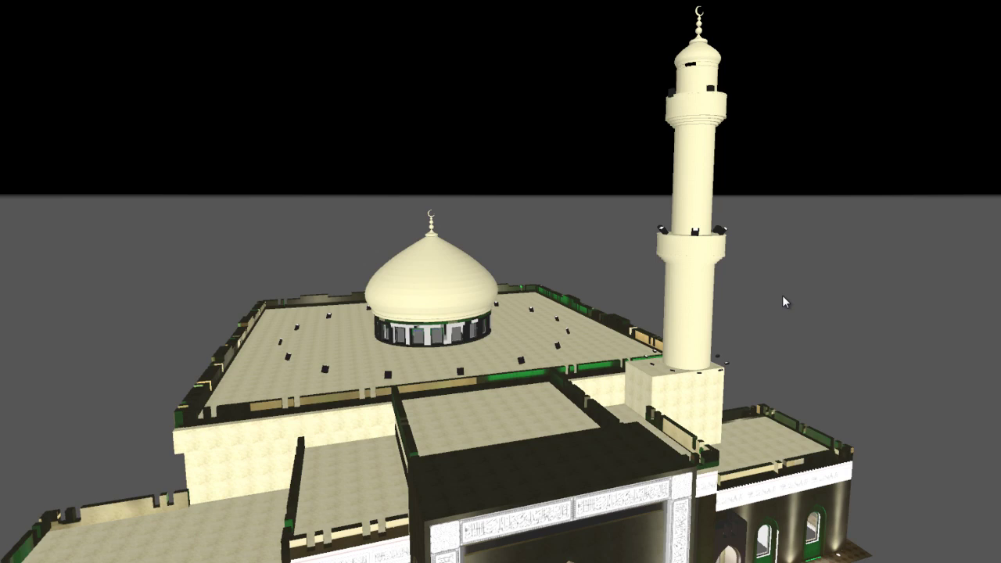
- Select the main roof dome, examine it from the rear corner of the mosque, and clear the selection
right_drag(778, 292, 632, 312)
scroll(493, 299, up, 2)
click(527, 279)
click(586, 211)
click(549, 277)
right_drag(719, 275, 607, 300)
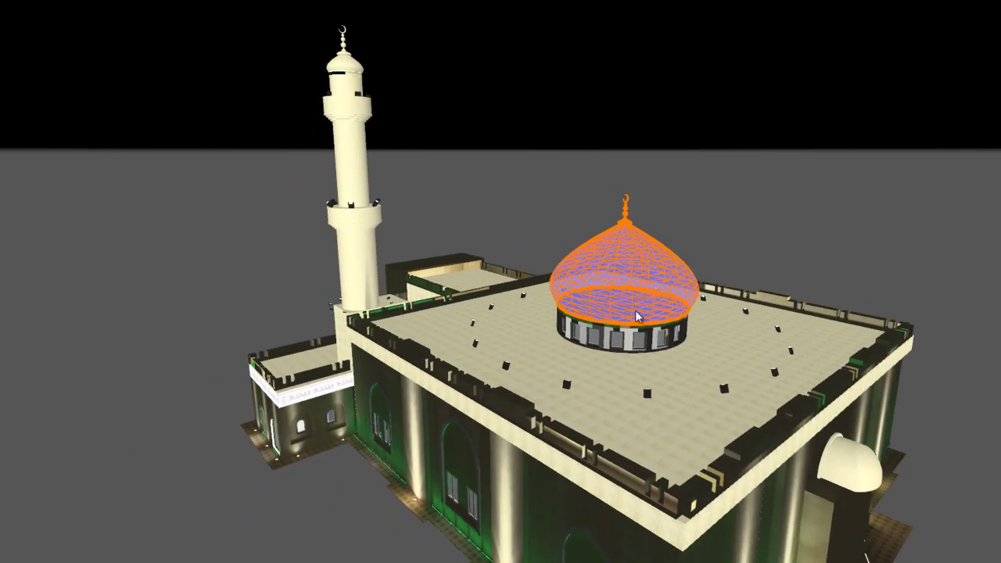
scroll(718, 335, up, 2)
right_drag(752, 251, 781, 246)
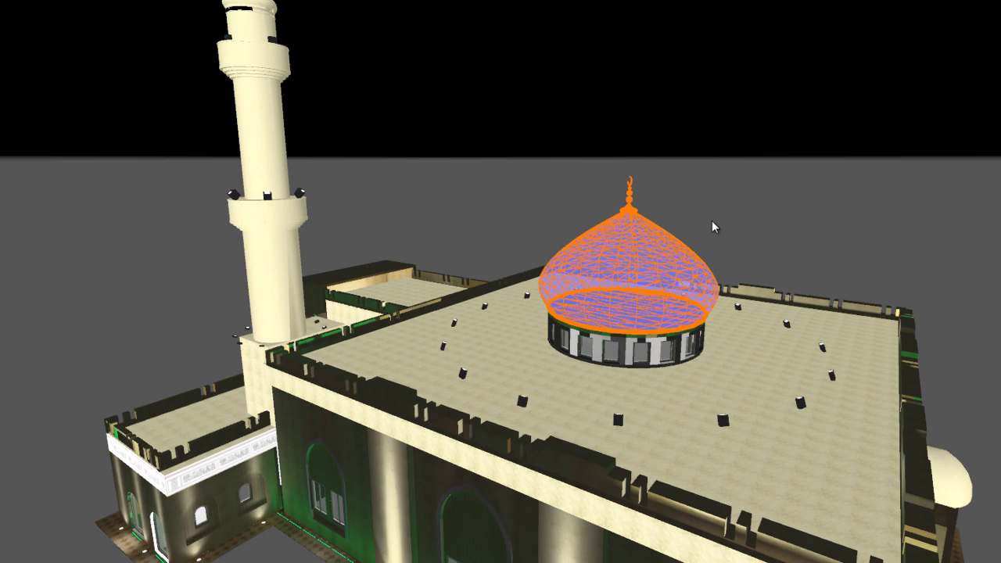
middle_drag(765, 225, 749, 206)
click(749, 206)
- Select the main roof dome and look up the mosque_tower model in the object library
click(607, 264)
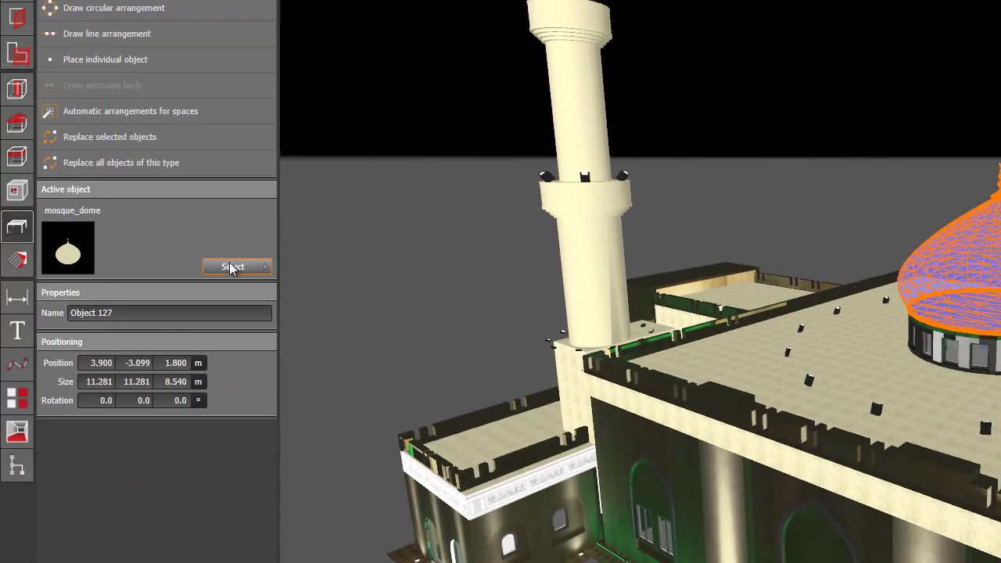
click(242, 266)
drag(574, 365, 573, 520)
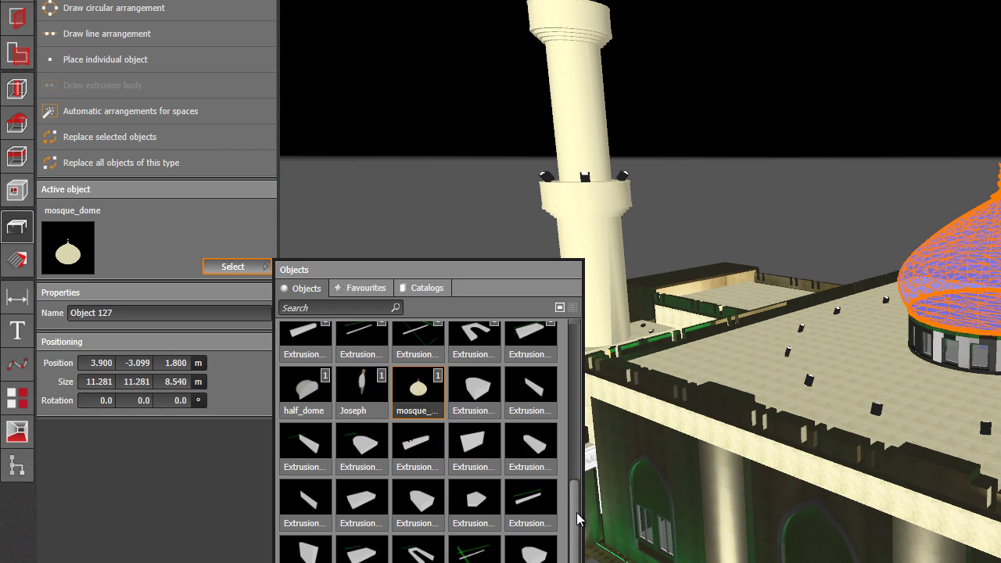
scroll(577, 511, down, 1)
click(305, 532)
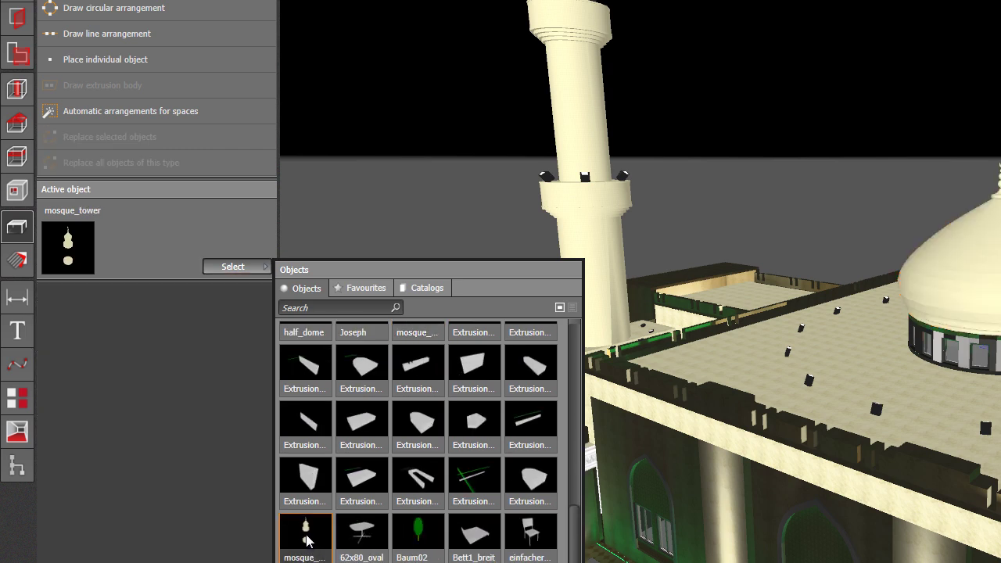
- Select the minaret for comparison, and place an individual mosque_tower object on the main roof beside the dome
click(482, 181)
click(579, 141)
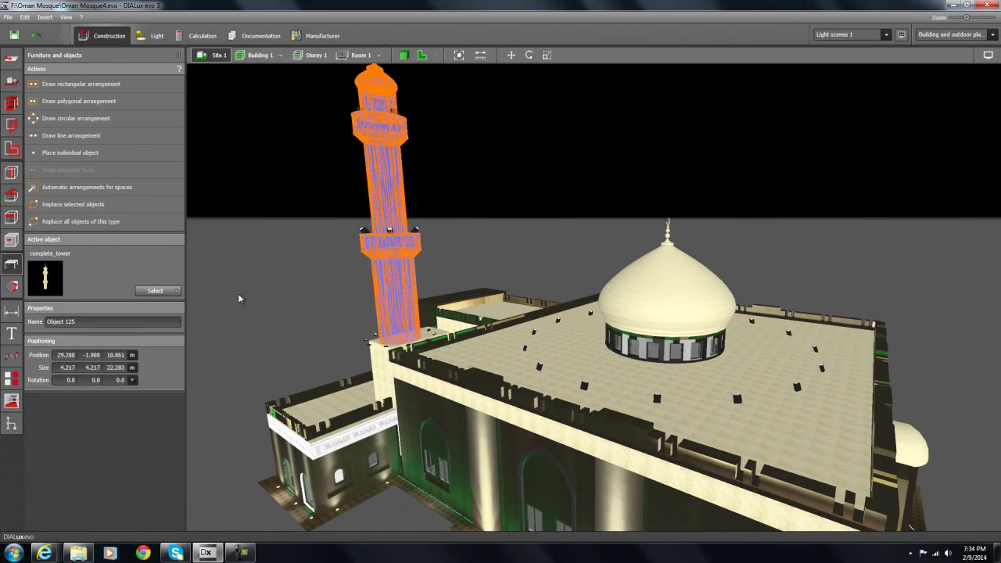
click(154, 290)
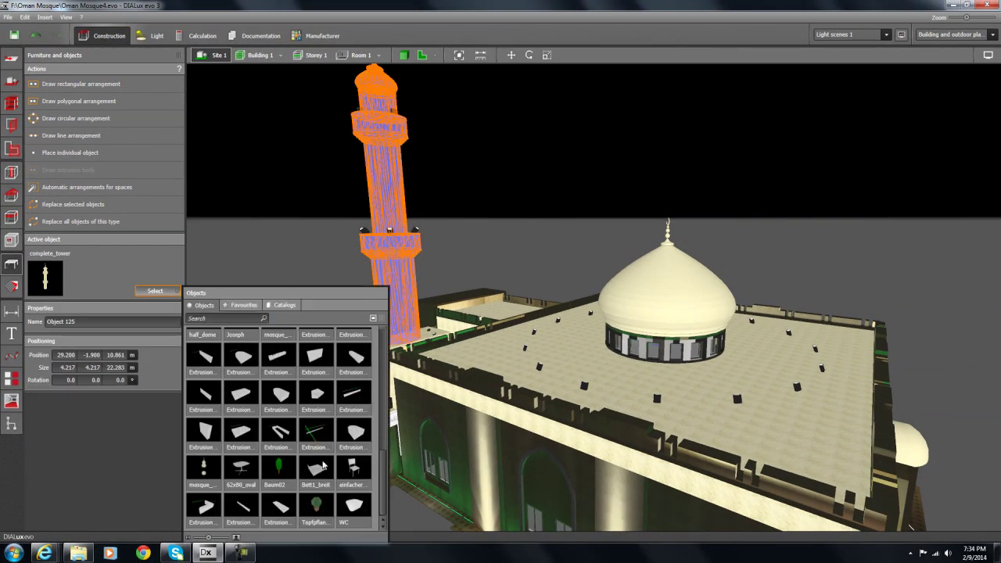
click(208, 472)
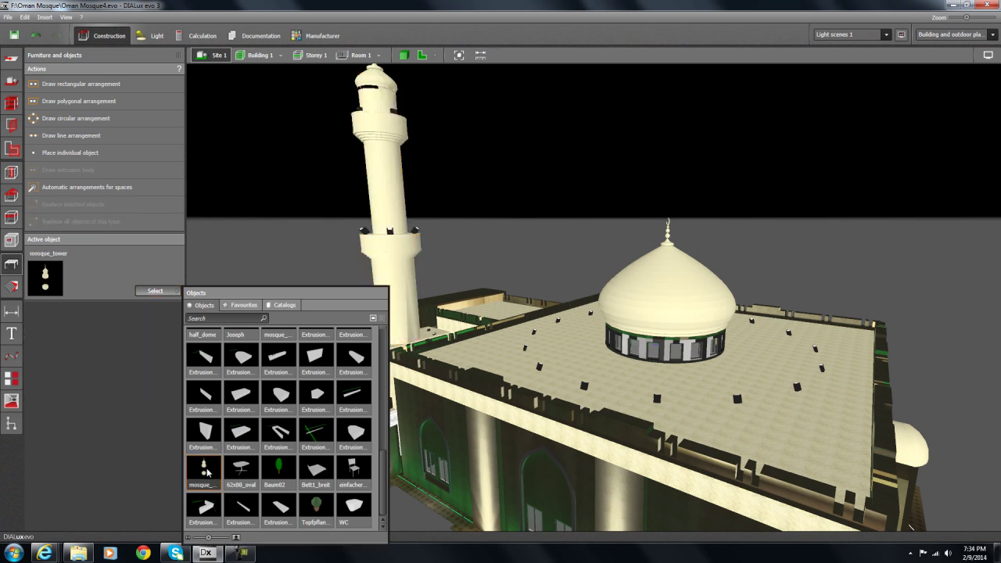
click(48, 154)
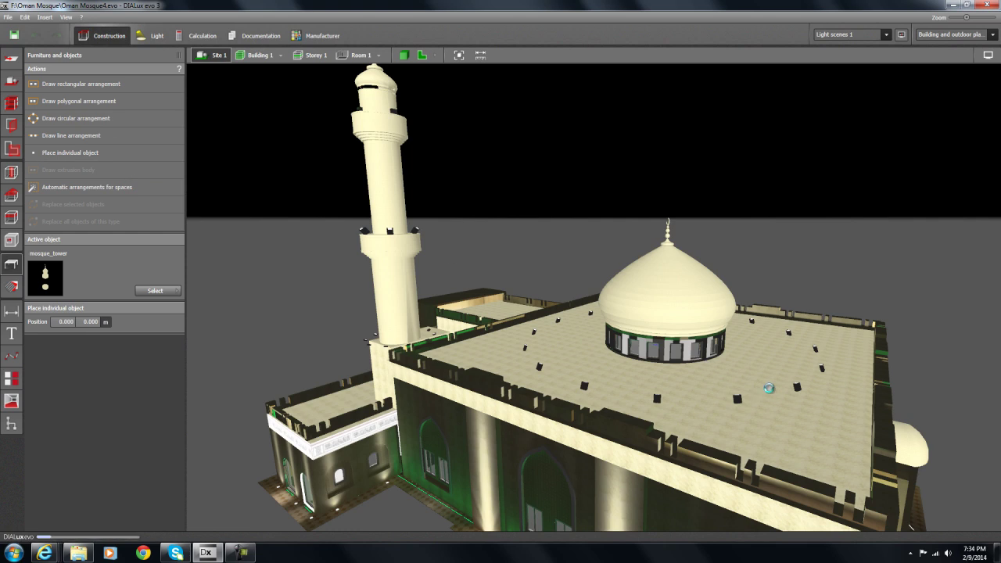
click(769, 383)
click(657, 199)
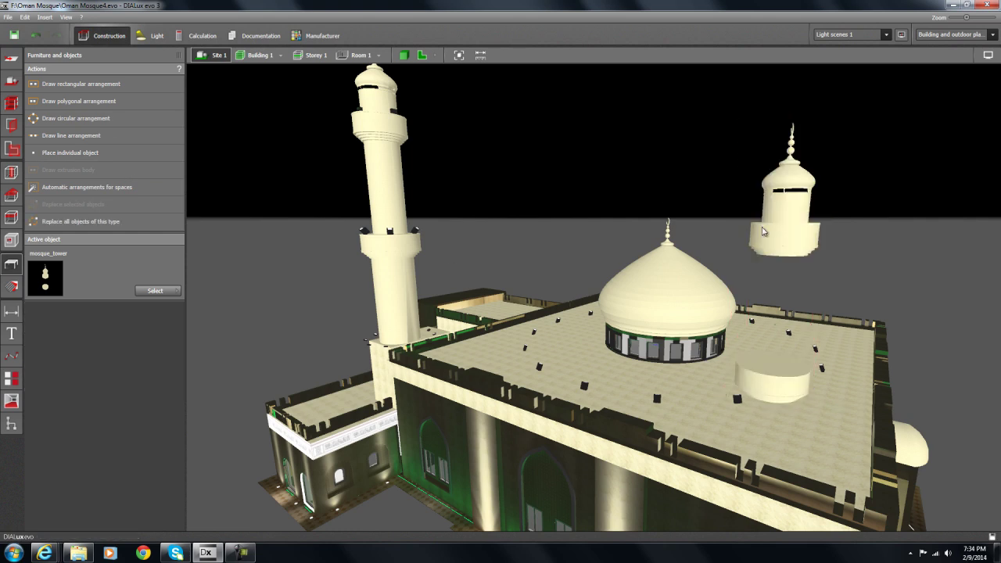
- Select the placed mosque_tower to check that its parts form one object, and compare it with the complete minaret
drag(500, 172, 500, 200)
click(735, 241)
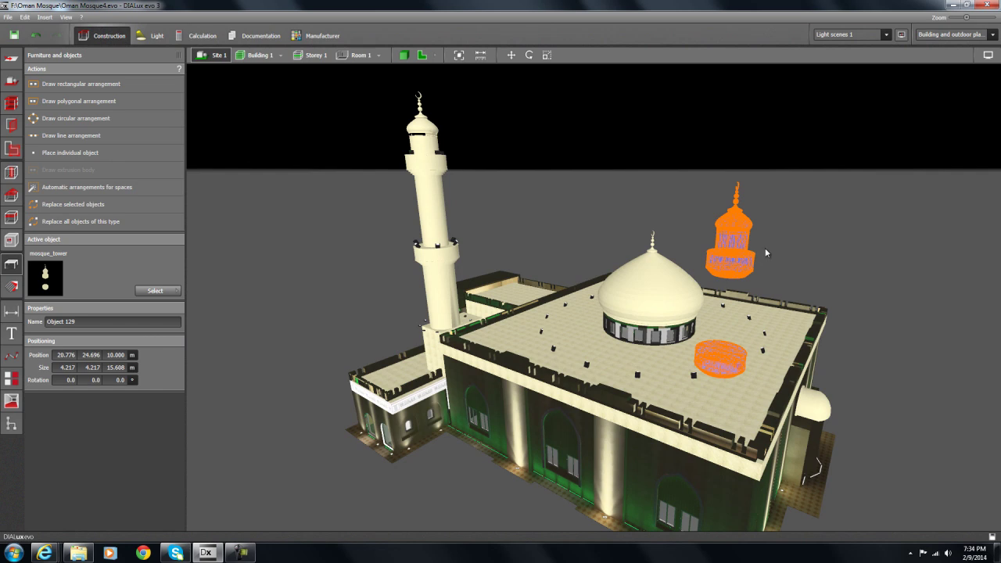
click(767, 246)
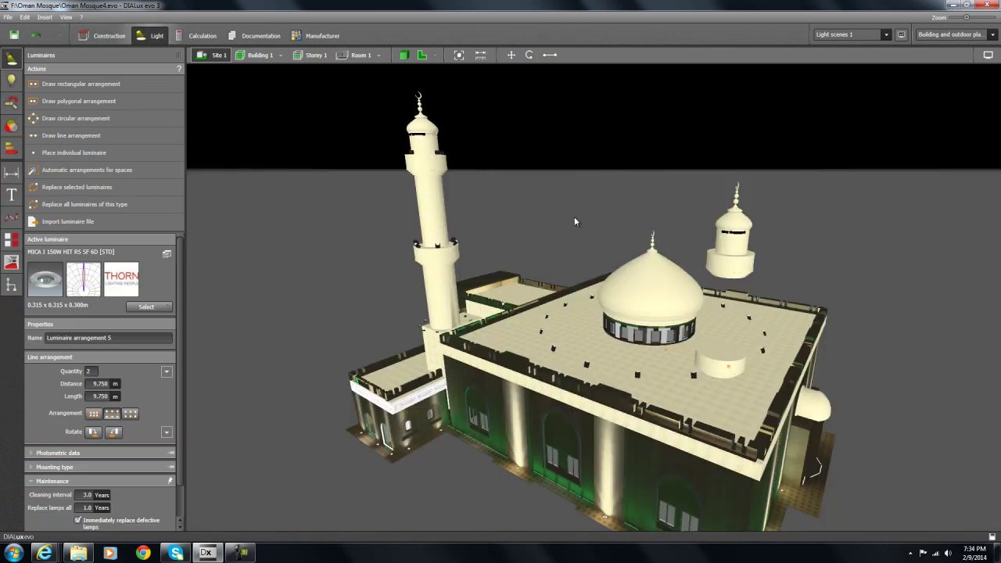
drag(575, 217, 412, 311)
click(422, 287)
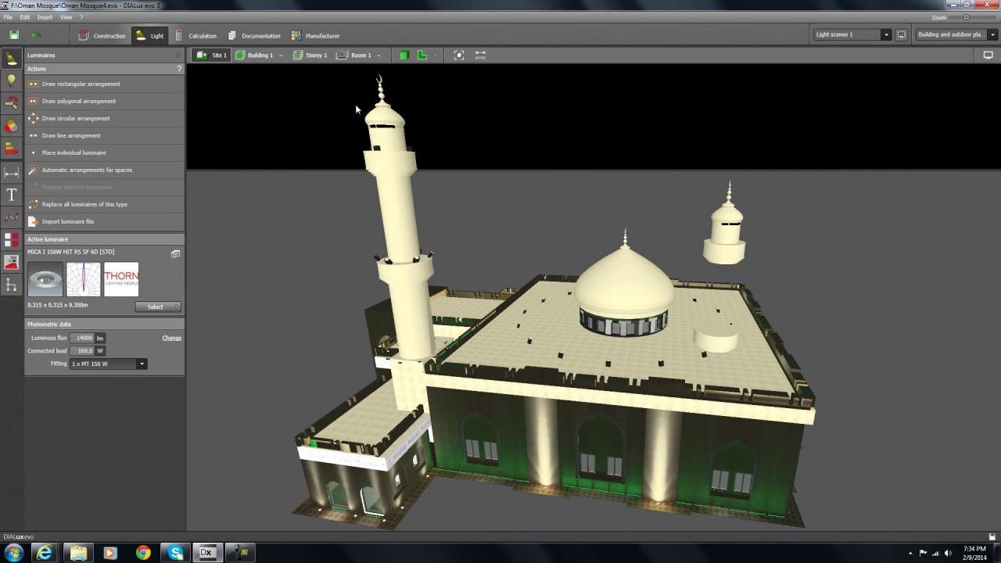
- Delete the mosque_tower object placed on the main roof
drag(501, 190, 573, 206)
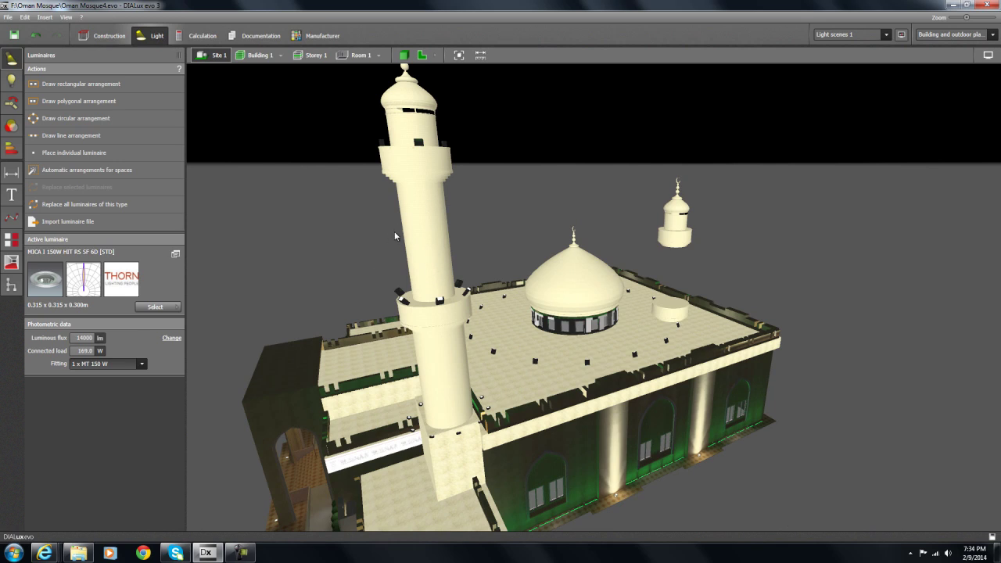
click(671, 235)
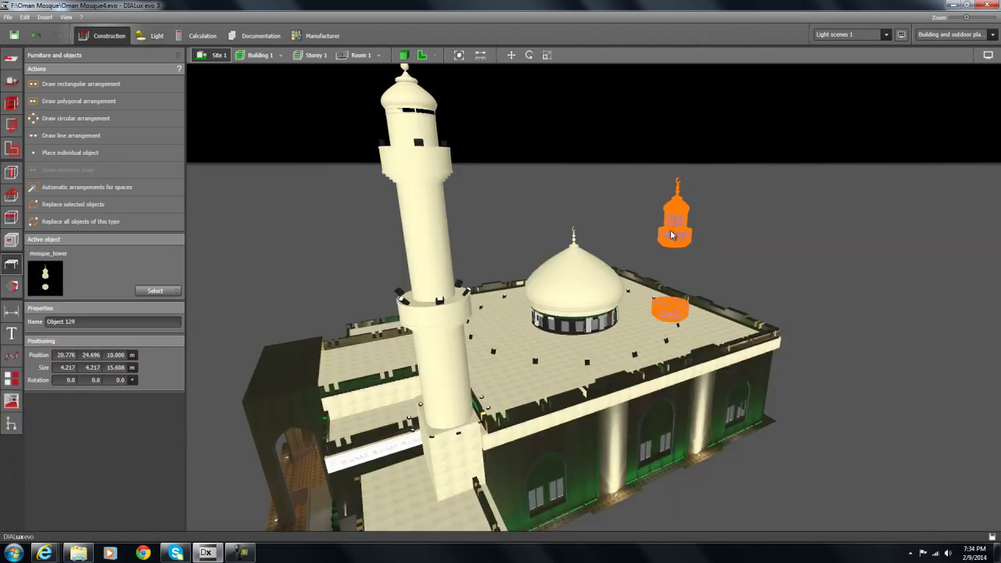
key(Delete)
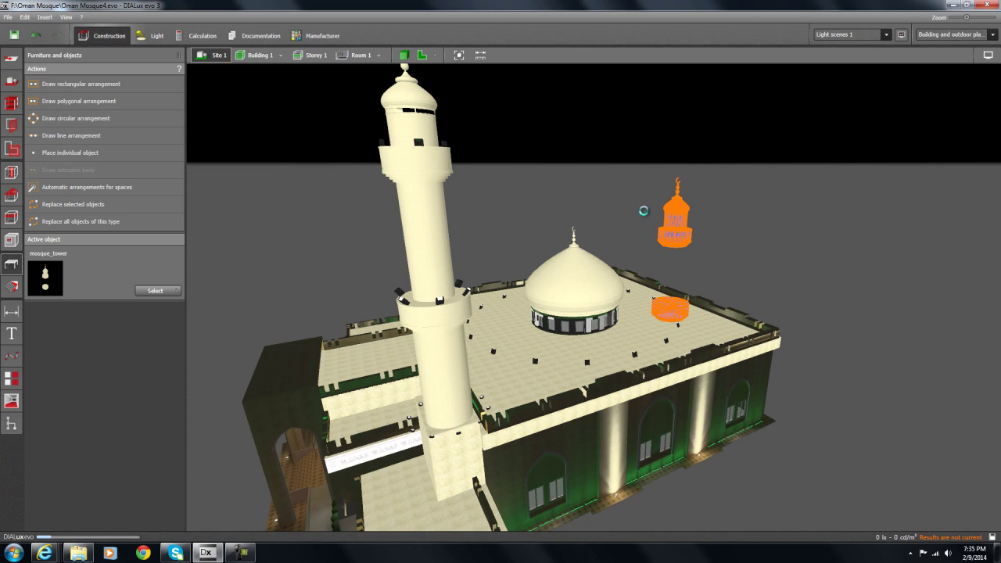
- Examine the lit entrance portal, the arched doorway and the column uplighting on the side wing up to its corner
middle_drag(641, 214, 680, 162)
middle_drag(627, 479, 602, 402)
middle_drag(543, 390, 571, 404)
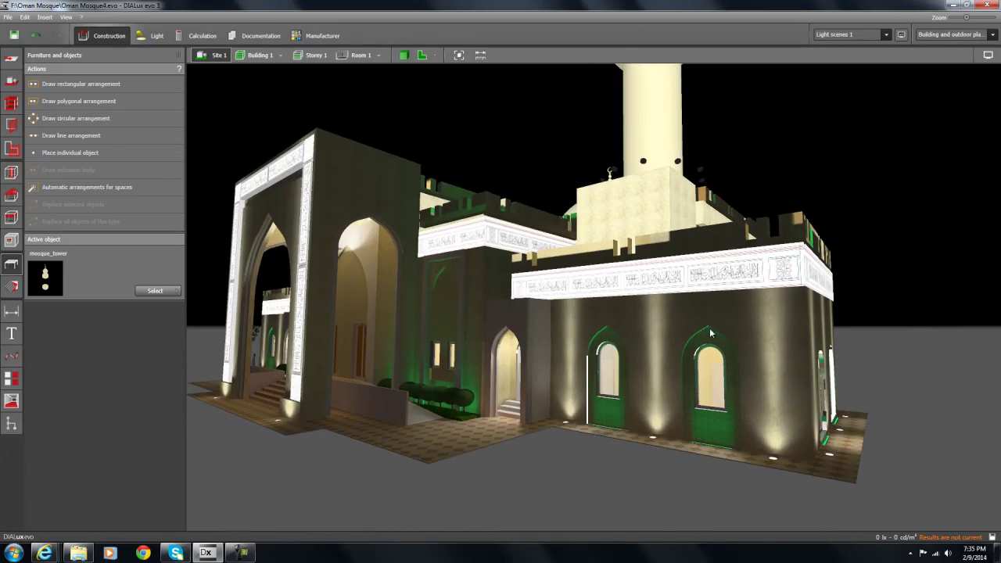
middle_drag(693, 439, 819, 381)
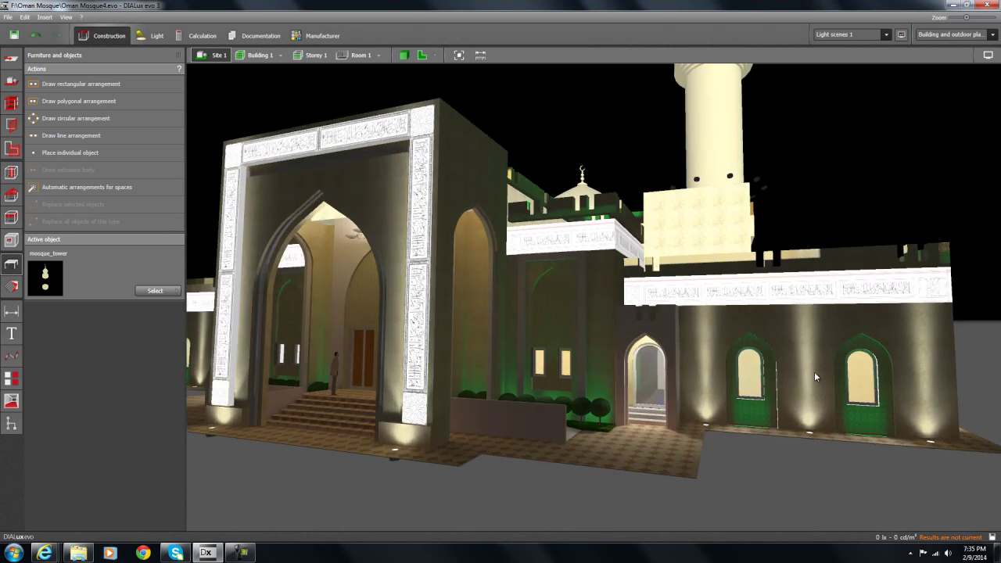
scroll(725, 374, up, 4)
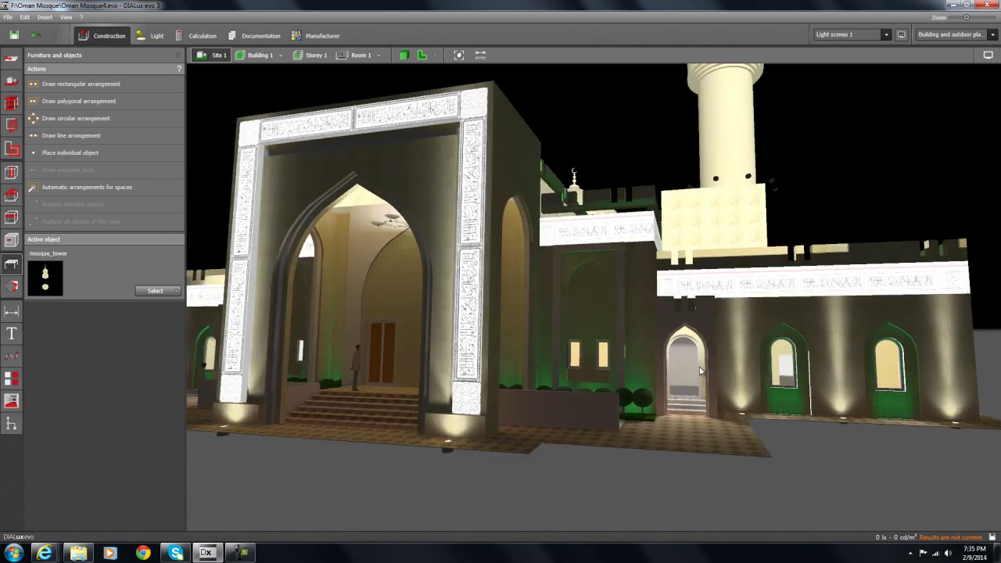
scroll(683, 383, up, 3)
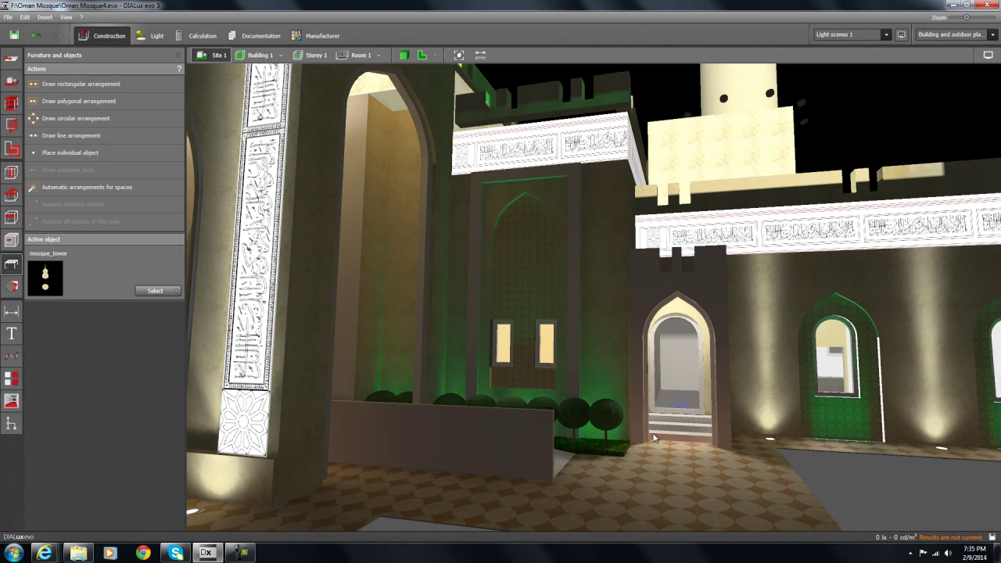
scroll(657, 410, down, 8)
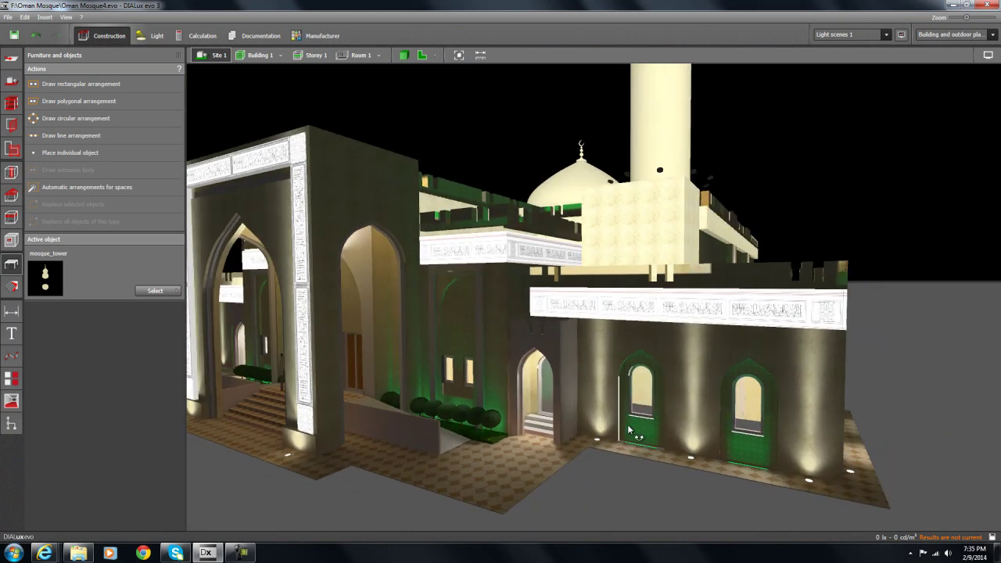
right_drag(628, 431, 588, 430)
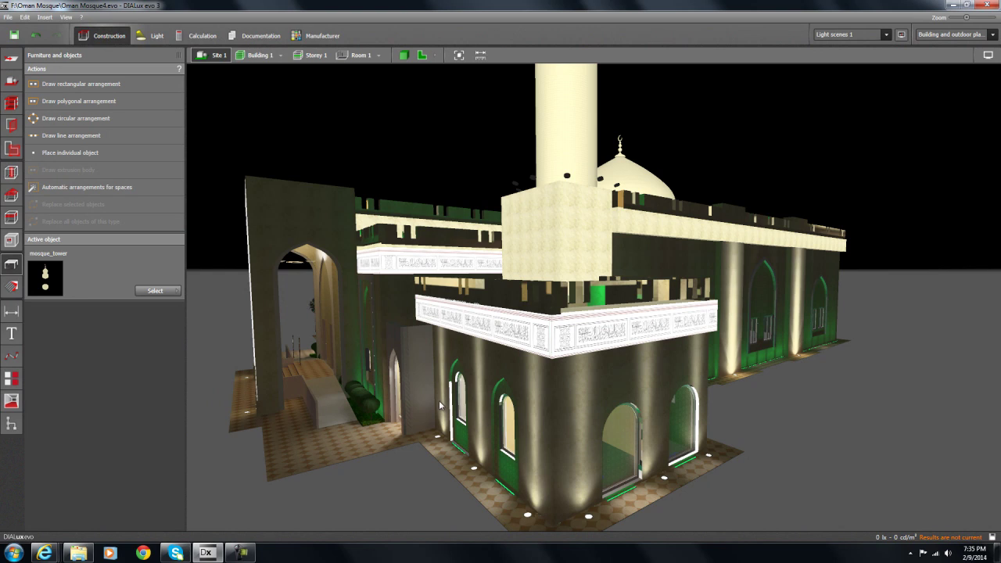
right_drag(429, 401, 608, 215)
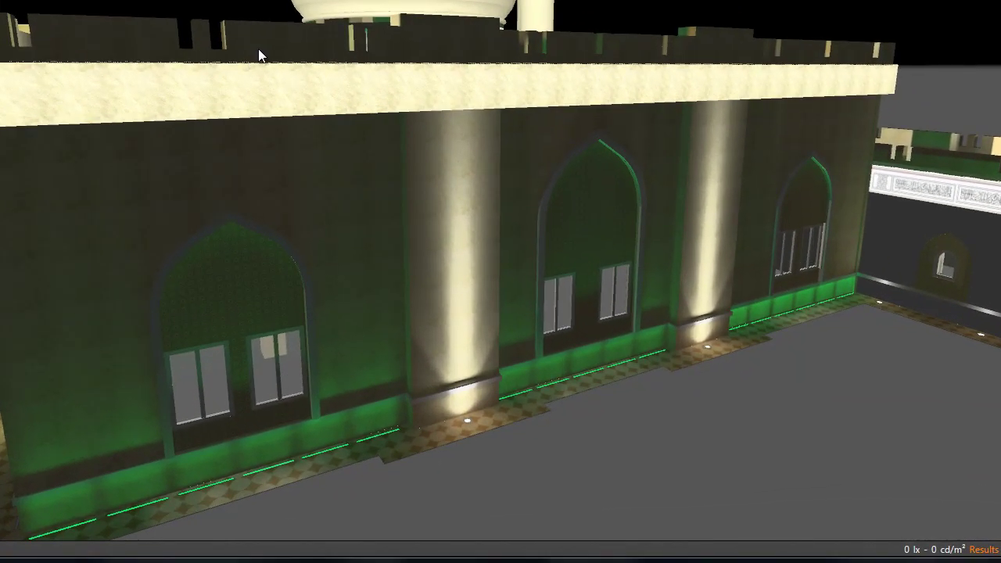
- Examine the column and green wall lighting along the side and rear facades, selecting the half dome on the rear annex
right_drag(421, 403, 469, 376)
right_drag(251, 397, 398, 356)
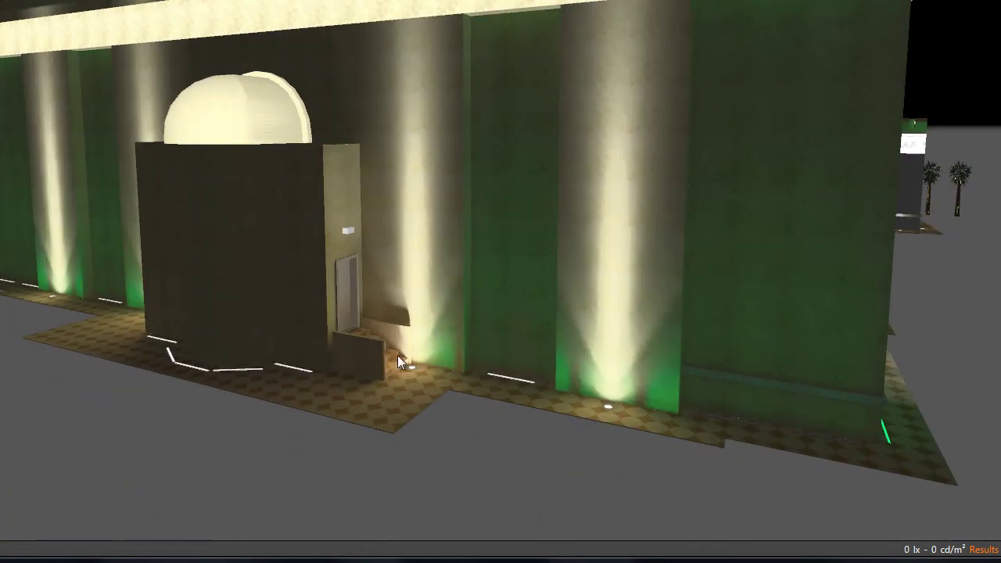
click(221, 108)
click(52, 302)
right_drag(51, 303, 583, 271)
right_drag(575, 187, 785, 144)
middle_drag(963, 177, 769, 195)
scroll(831, 172, up, 3)
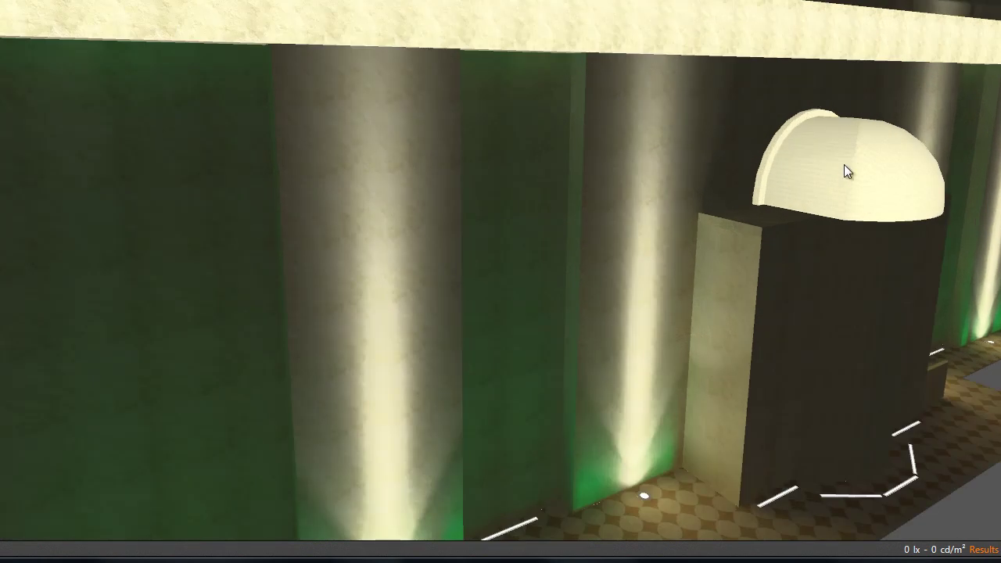
scroll(806, 180, down, 2)
right_drag(601, 295, 622, 317)
scroll(623, 318, down, 2)
right_drag(594, 244, 841, 250)
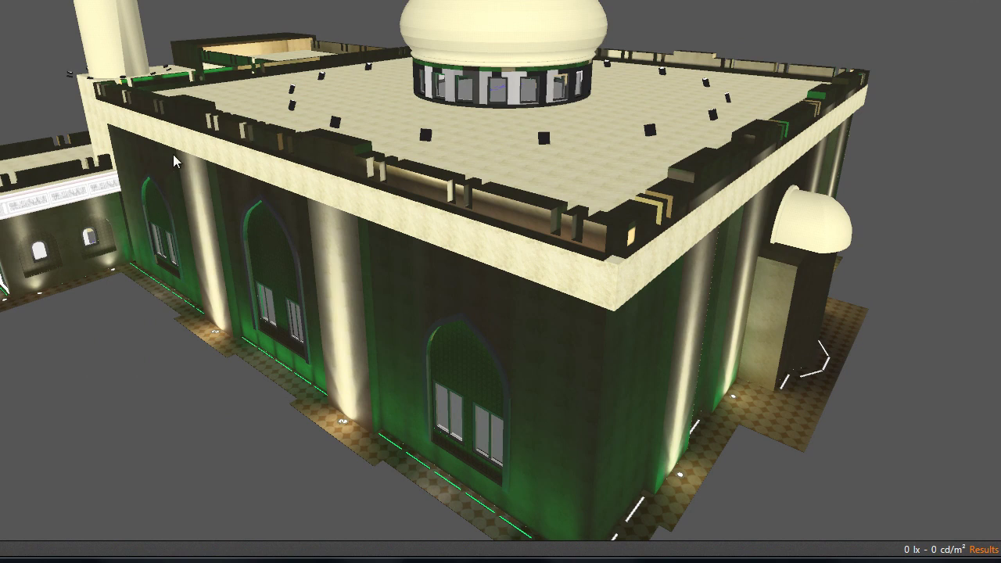
- Examine the facade lighting from the rear corner around the side wing to the front entrance portal
right_drag(168, 158, 193, 140)
middle_drag(195, 145, 336, 208)
middle_drag(307, 61, 326, 133)
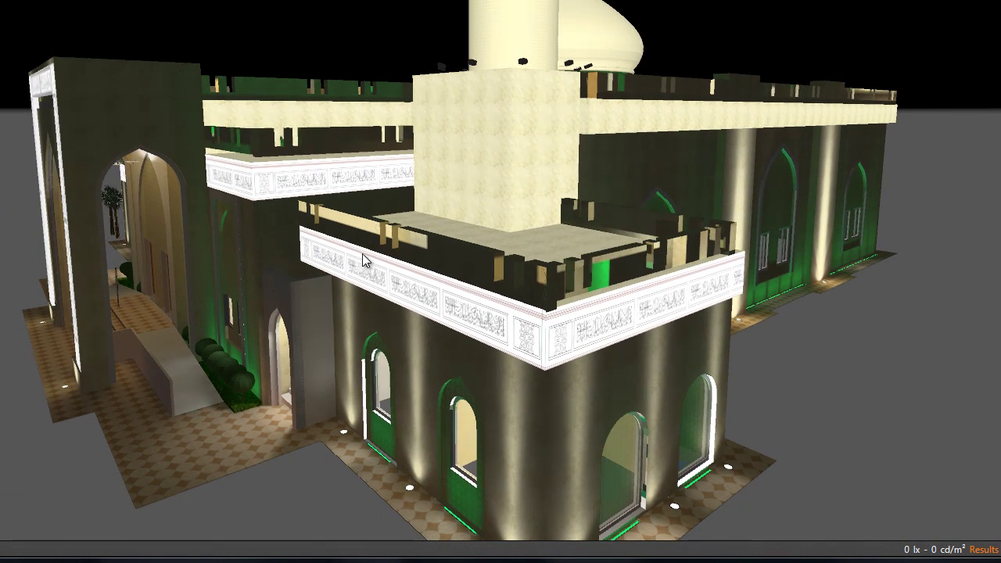
middle_drag(333, 266, 356, 266)
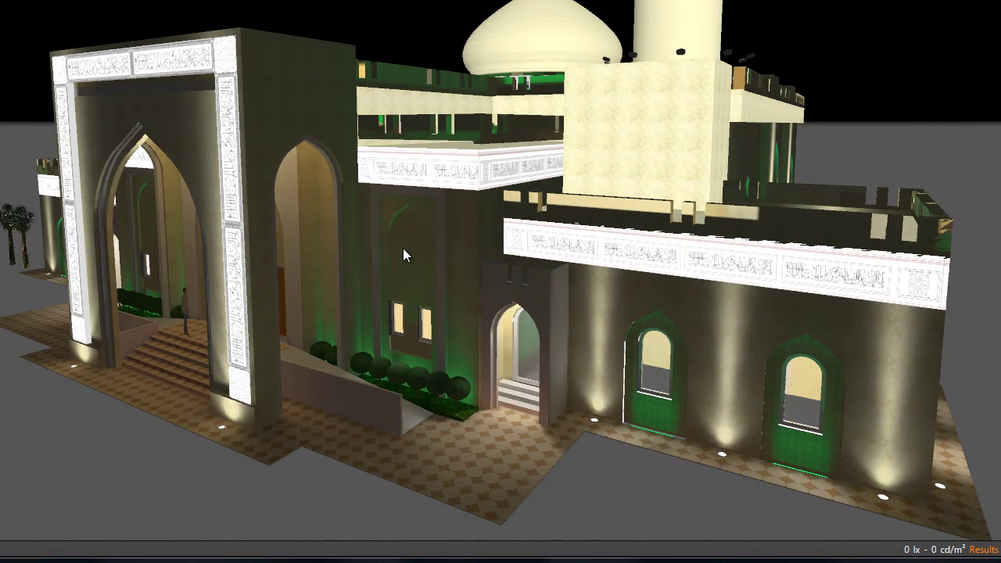
scroll(403, 248, down, 1)
right_drag(406, 250, 396, 242)
middle_drag(396, 242, 335, 294)
right_drag(335, 295, 385, 275)
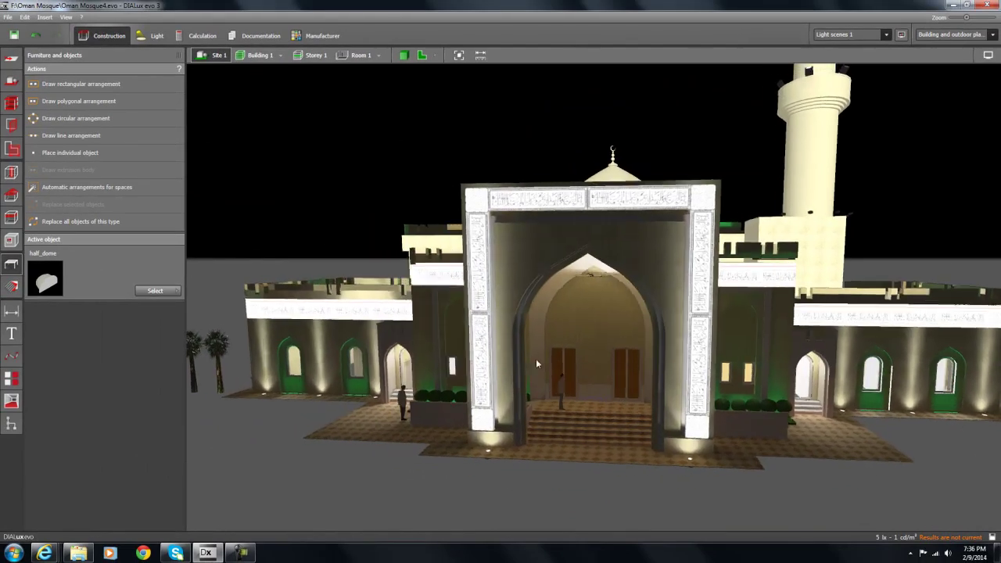
scroll(646, 388, up, 5)
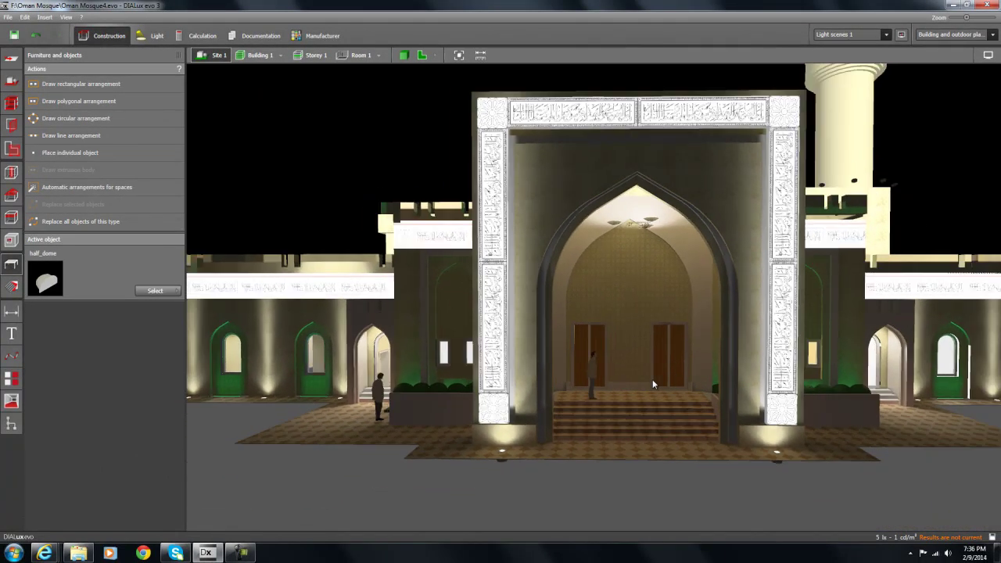
middle_drag(694, 354, 656, 352)
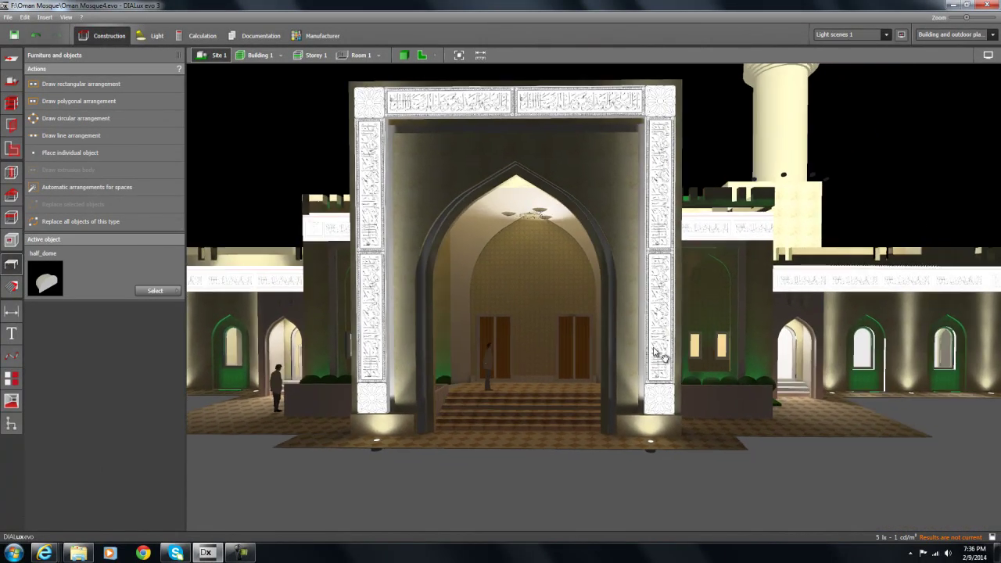
- Switch to Windows Explorer, open the Oman Mosque folder and view its rendered images from Back View through Oman Mosque 2
click(78, 542)
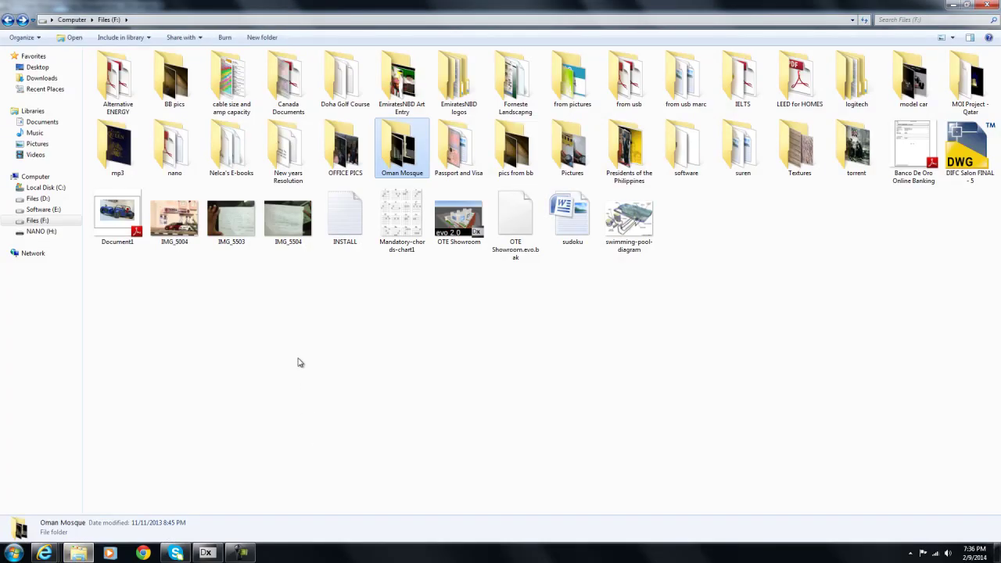
double_click(403, 174)
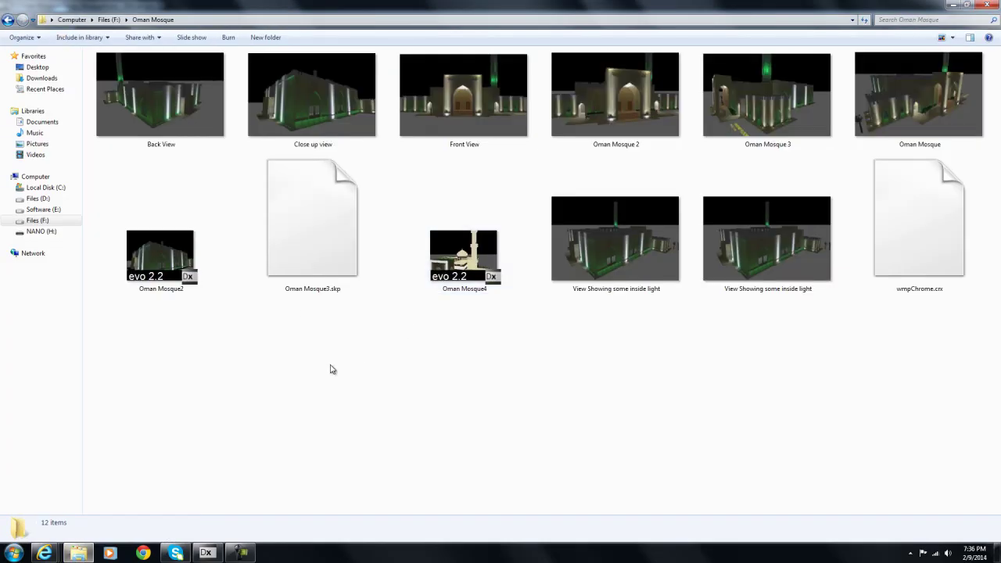
double_click(161, 94)
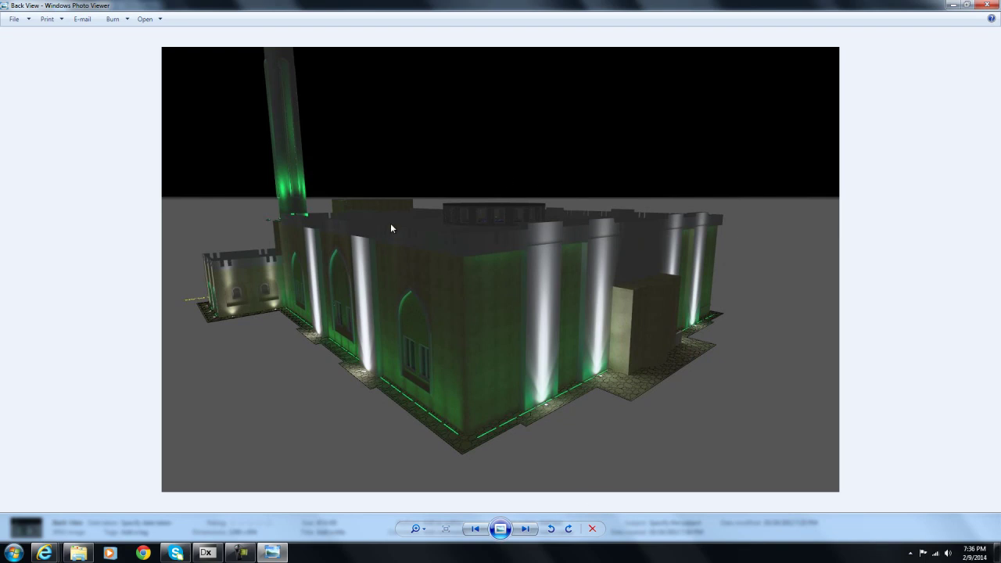
key(Right)
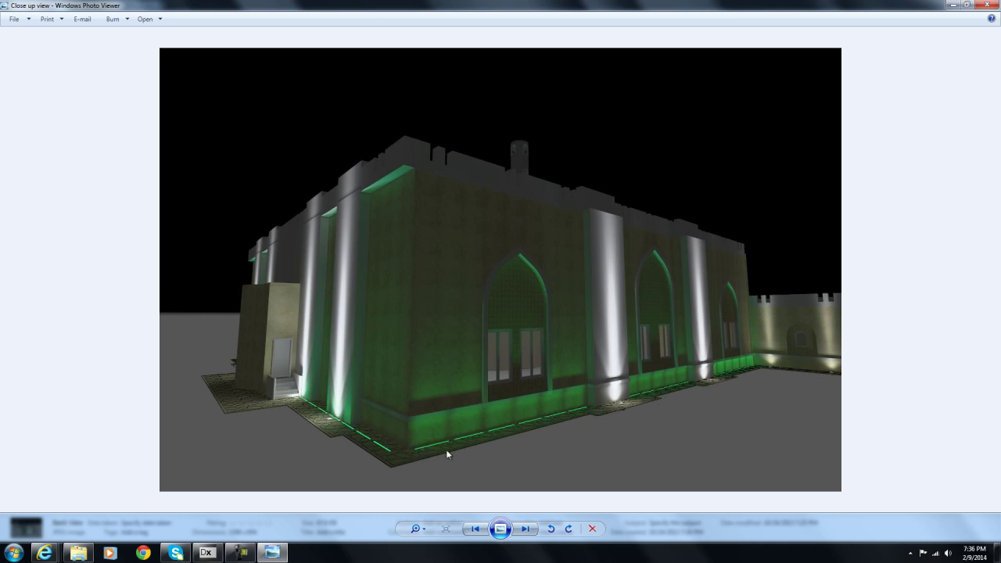
key(Right)
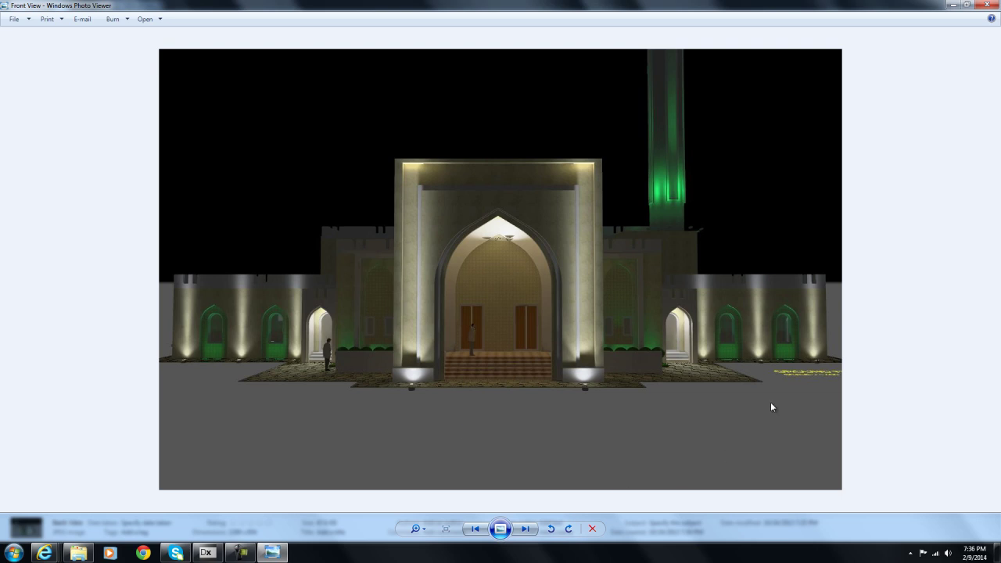
key(Right)
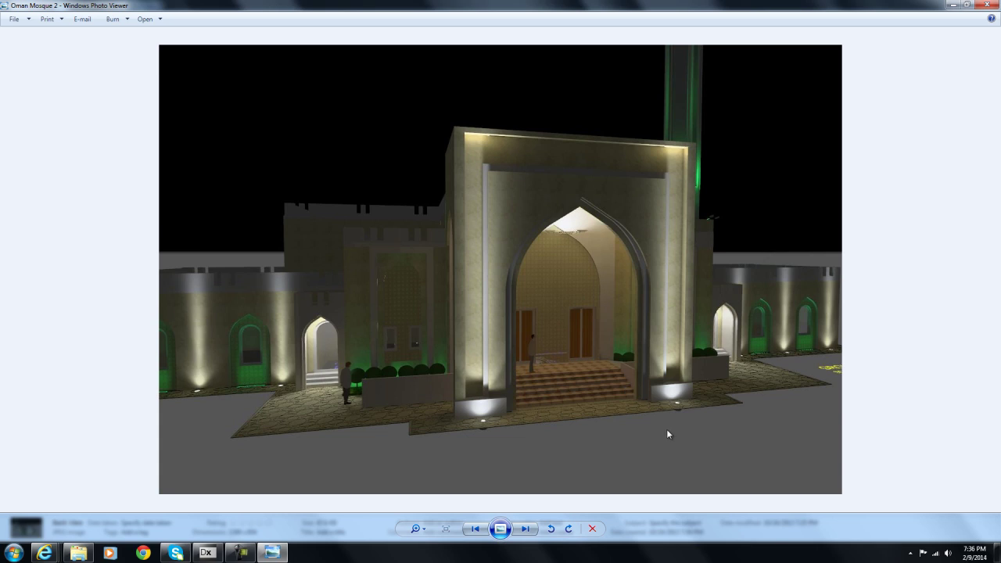
- View the remaining rendered images from Oman Mosque 3 through View Showing some inside light and Close up view to Front View
key(Right)
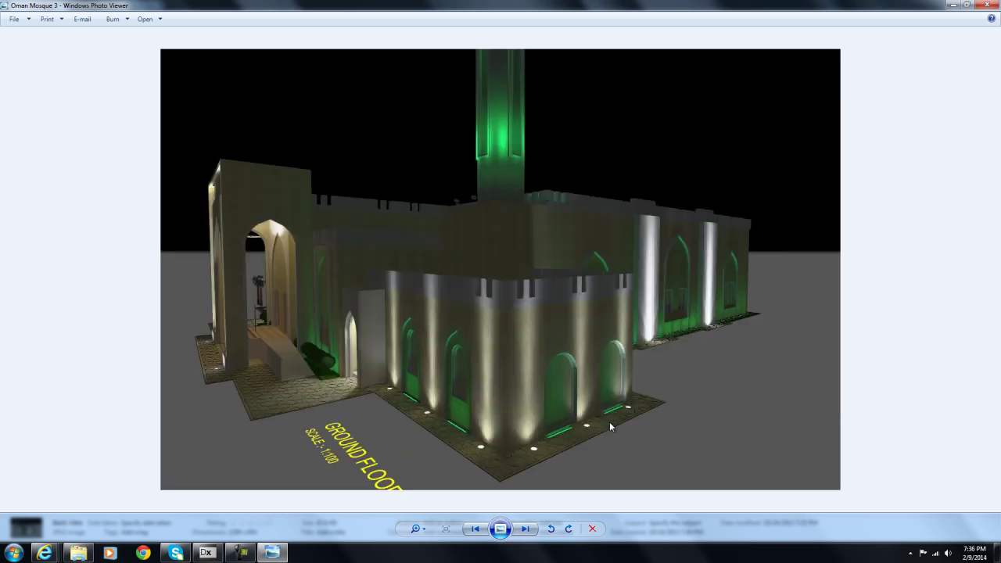
key(Right)
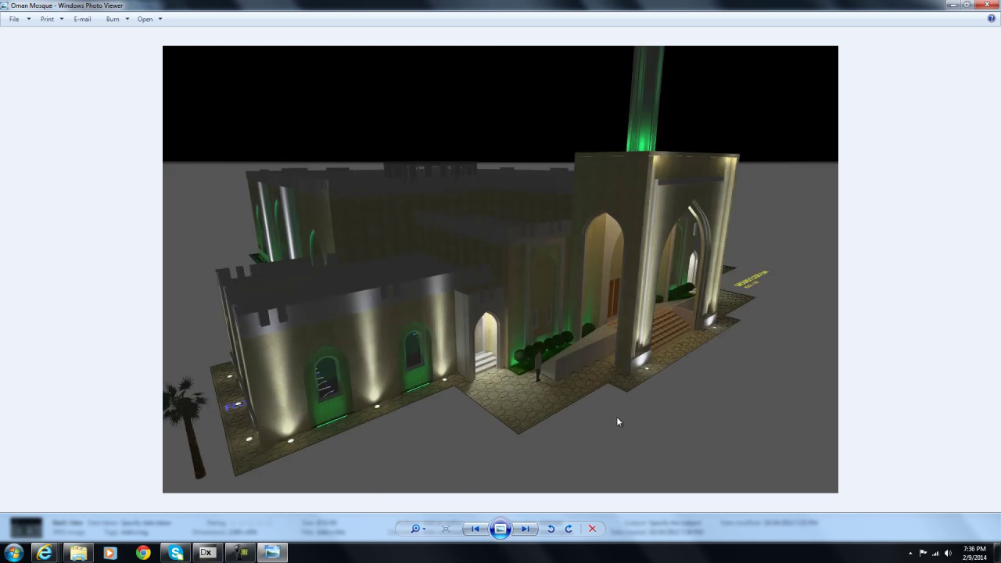
key(Right)
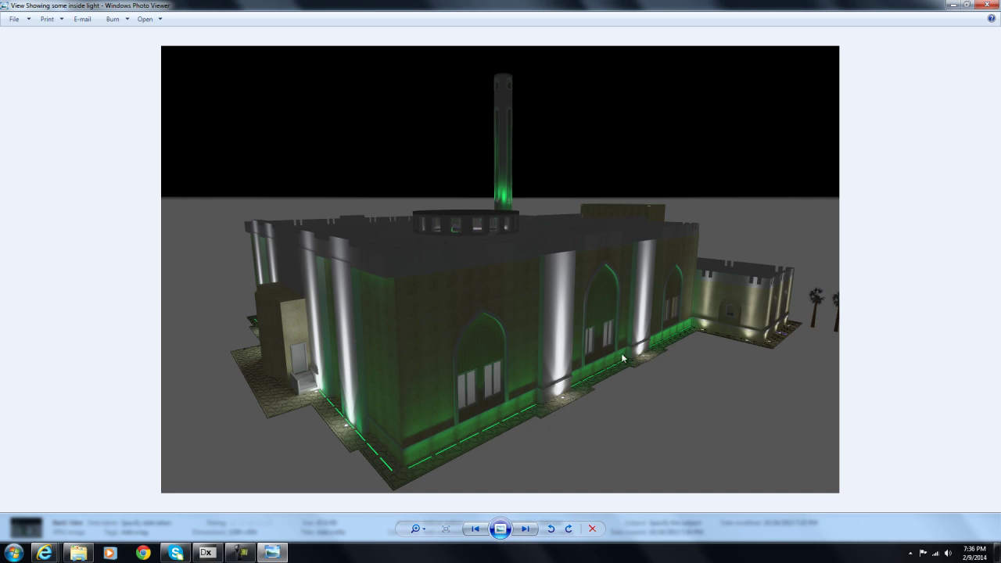
key(Right)
key(Right)
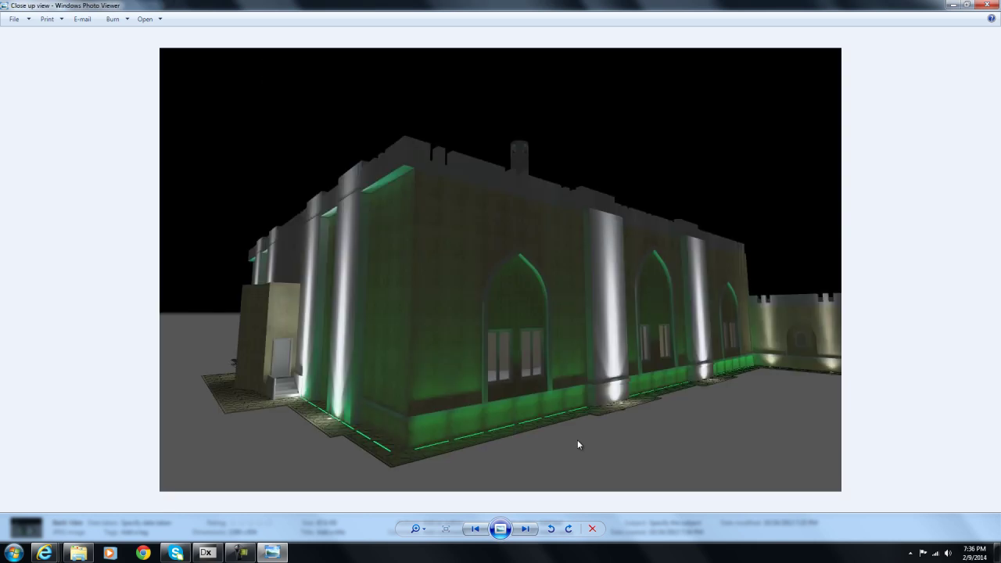
key(Right)
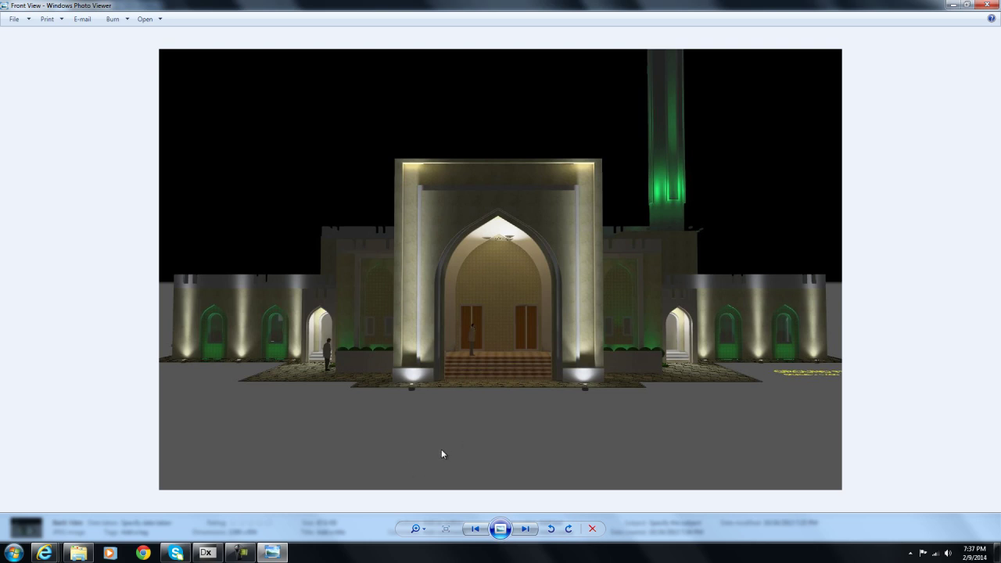
- Switch back to the DIALux evo project and examine the calligraphy panels framing the entrance portal
click(207, 553)
drag(342, 476, 460, 417)
drag(474, 365, 473, 371)
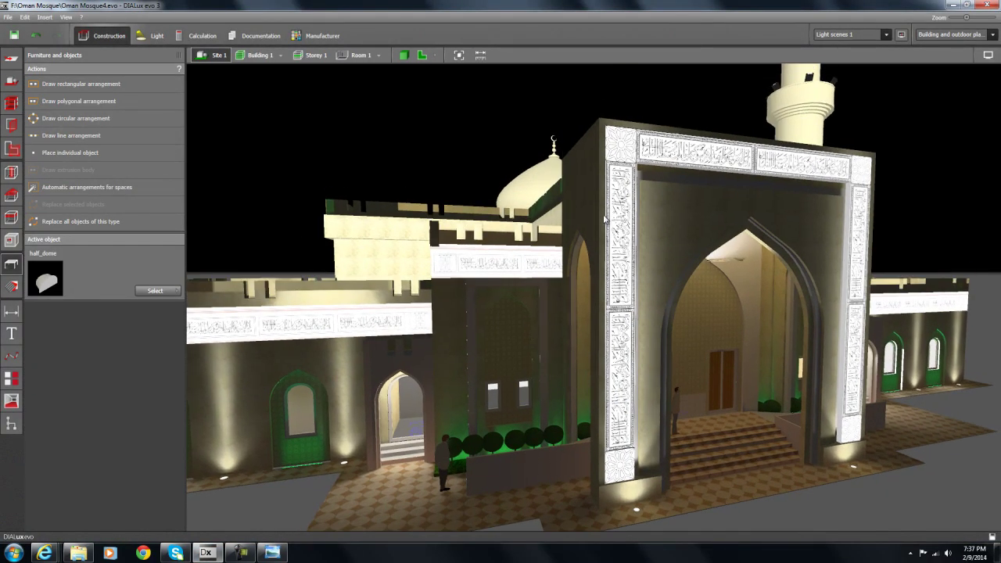
scroll(614, 395, up, 5)
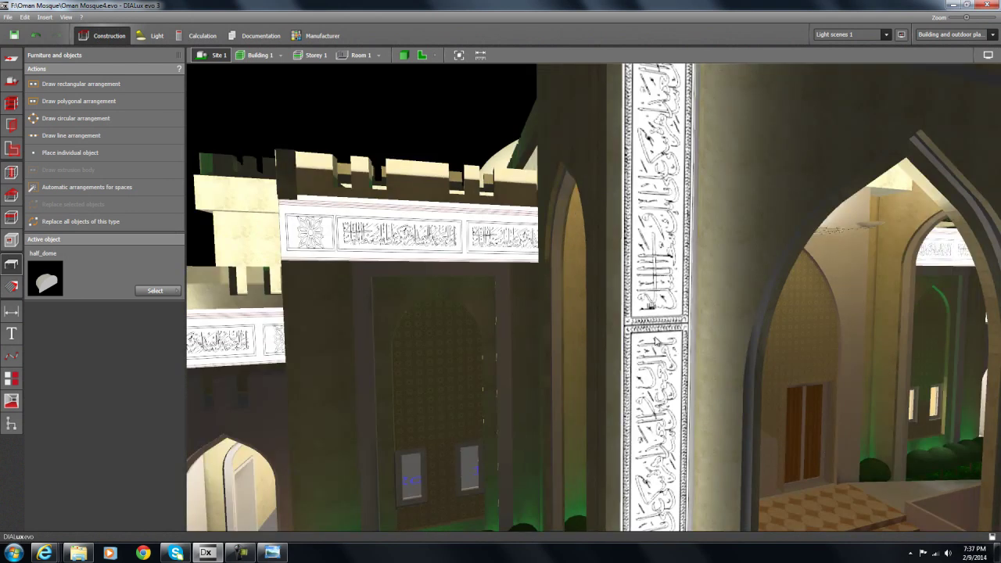
scroll(676, 371, down, 5)
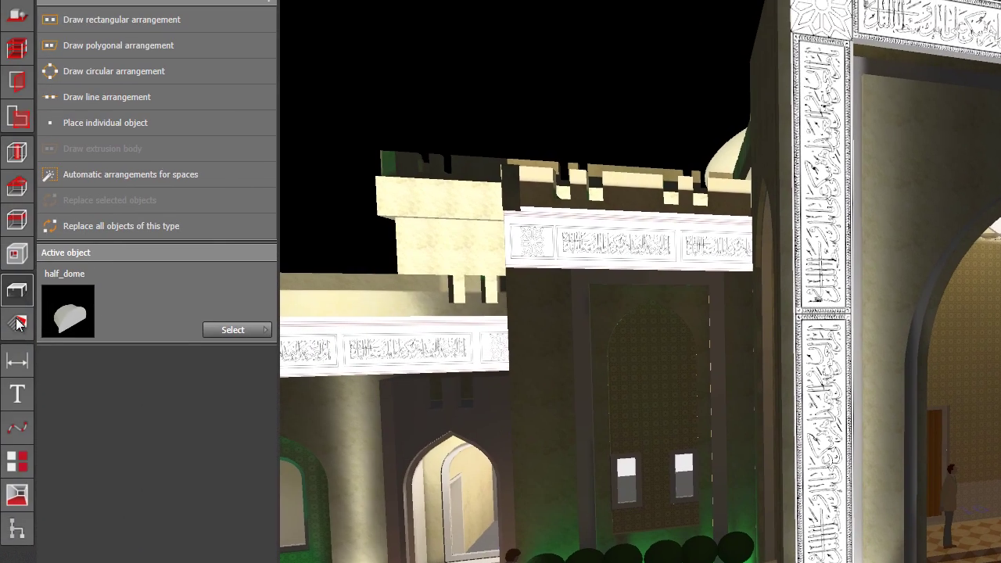
- Pick the texture material from the calligraphy panel on the portal's vertical frame as the active material
click(16, 323)
click(126, 46)
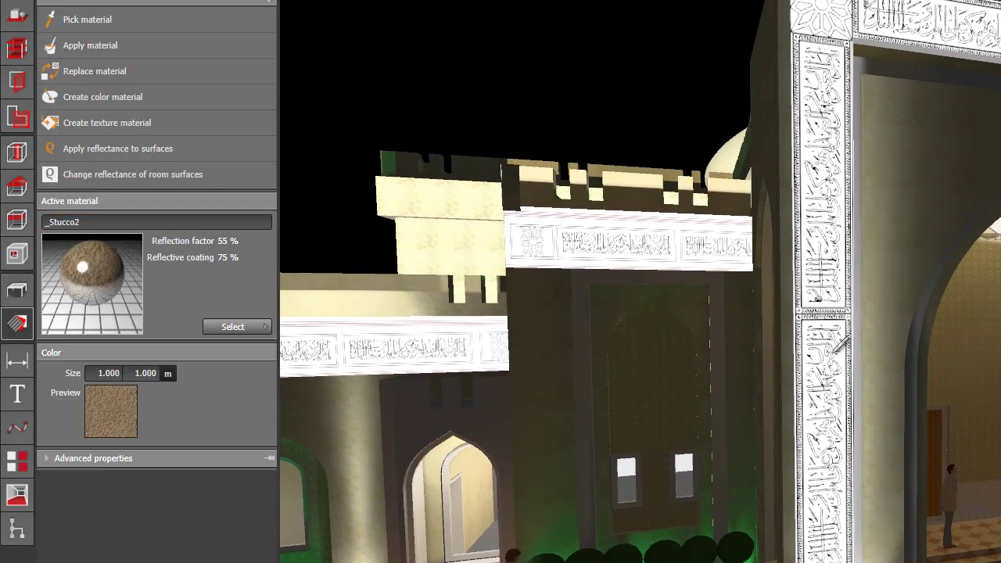
click(829, 303)
click(104, 19)
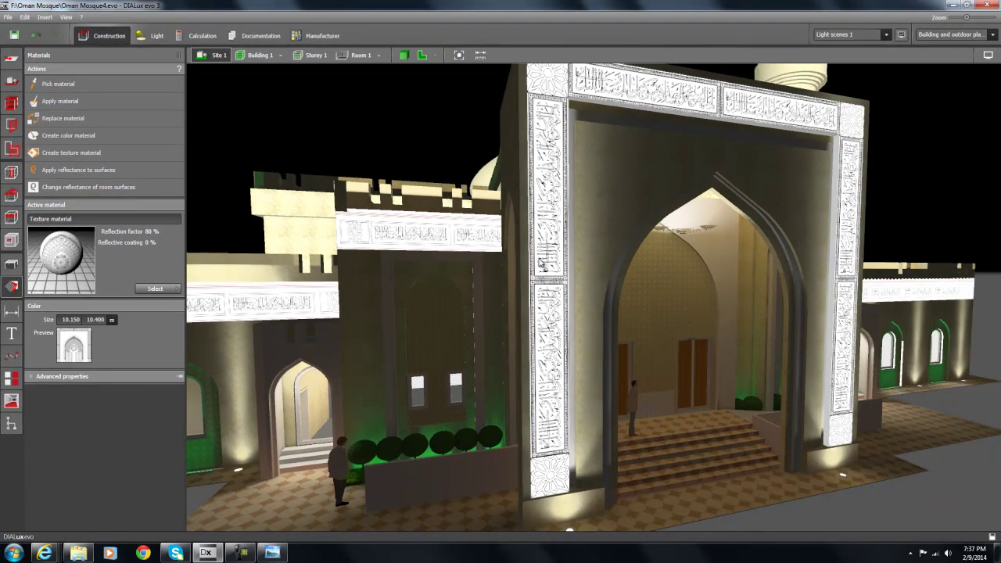
- Examine the calligraphy frame and the uplighting of the entrance portal from its top down to the column bases
right_drag(416, 159, 434, 191)
scroll(679, 338, down, 2)
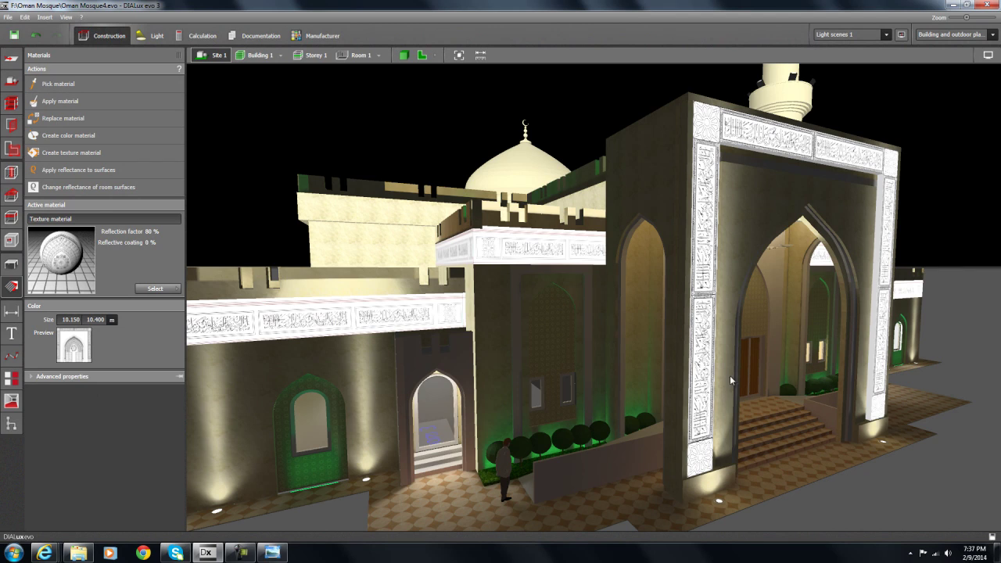
scroll(714, 366, up, 3)
scroll(692, 382, up, 2)
middle_drag(691, 432, 615, 379)
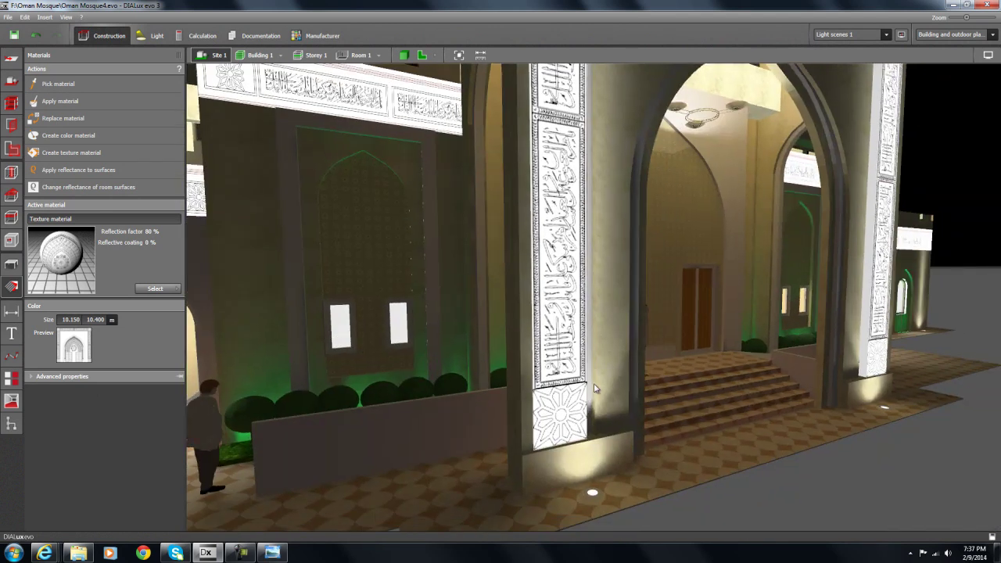
scroll(576, 350, down, 1)
scroll(560, 427, up, 3)
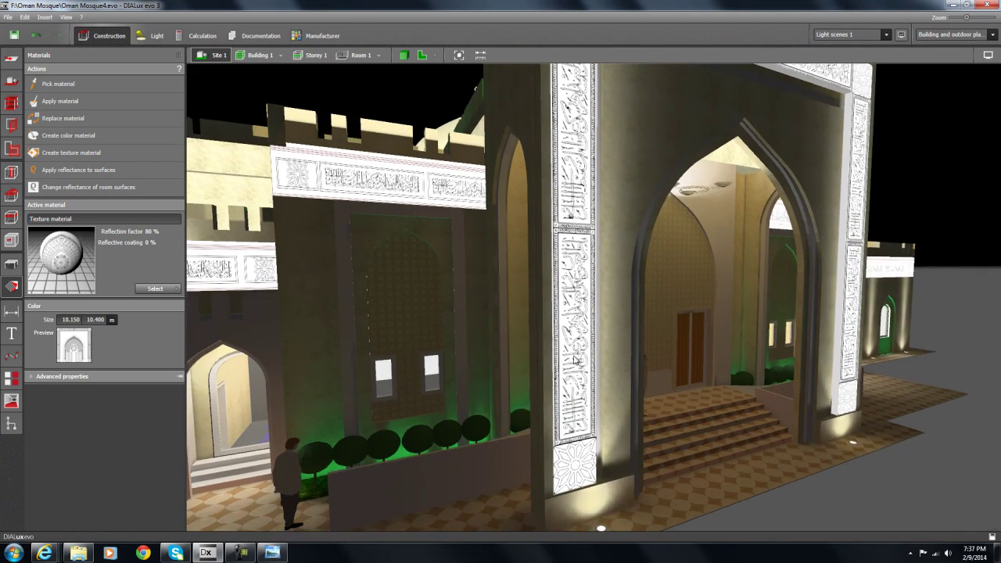
scroll(583, 451, up, 2)
middle_drag(584, 450, 593, 419)
scroll(593, 422, down, 2)
drag(593, 423, 629, 309)
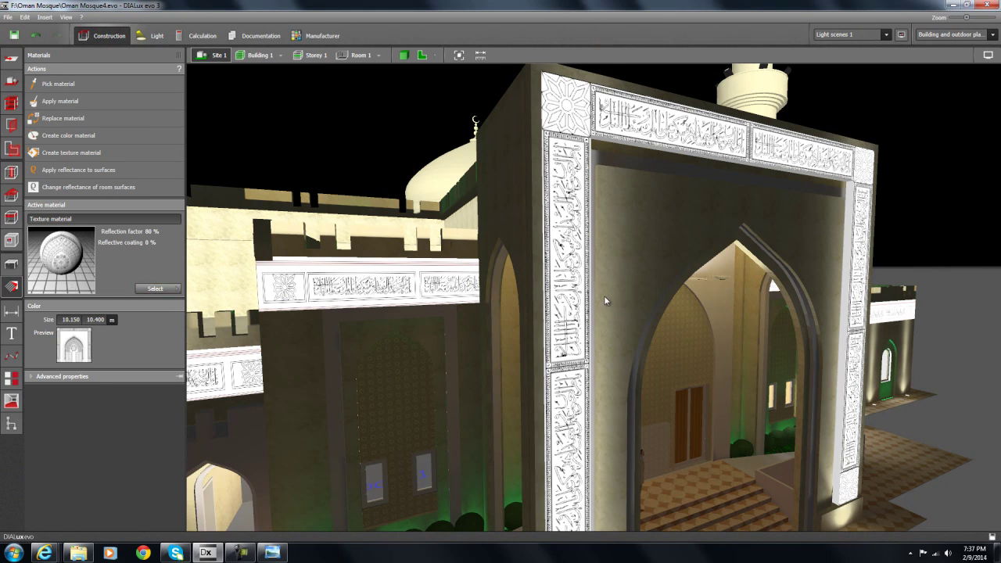
- Examine the calligraphy band above the lit columns and green windows of the side wing beside the minaret
right_drag(634, 271, 615, 274)
scroll(594, 283, down, 1)
right_drag(505, 285, 568, 289)
drag(820, 280, 773, 400)
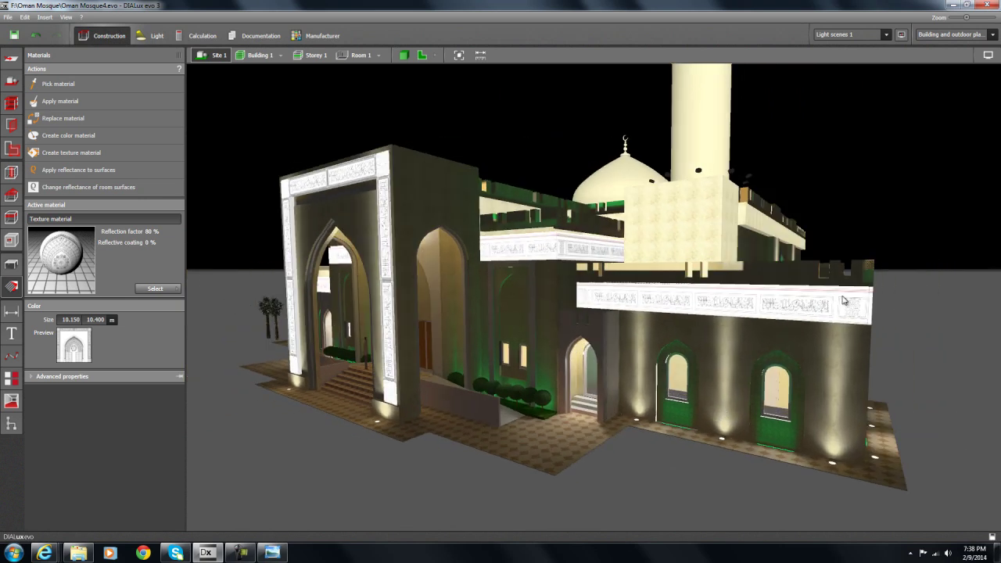
scroll(857, 310, up, 3)
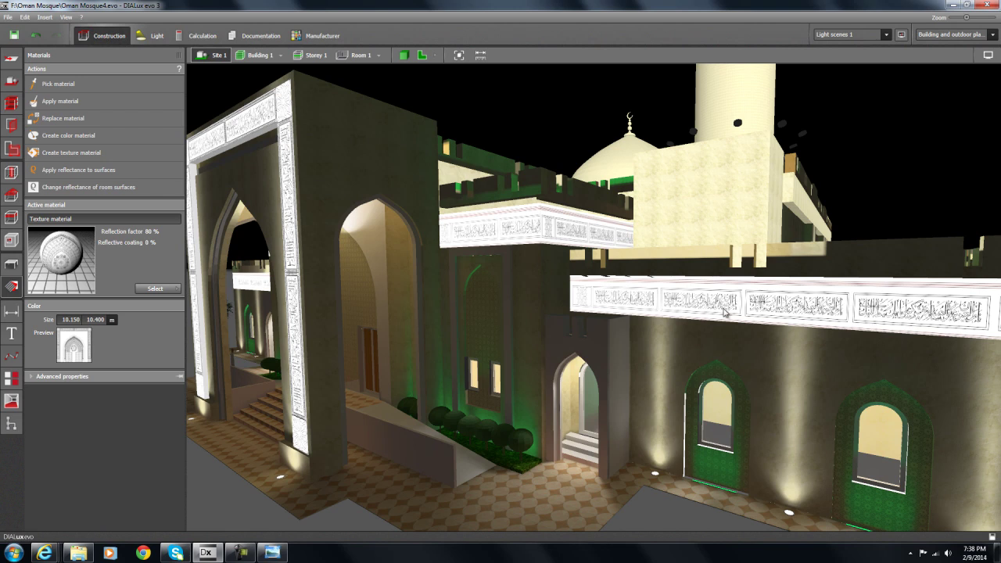
scroll(532, 305, up, 3)
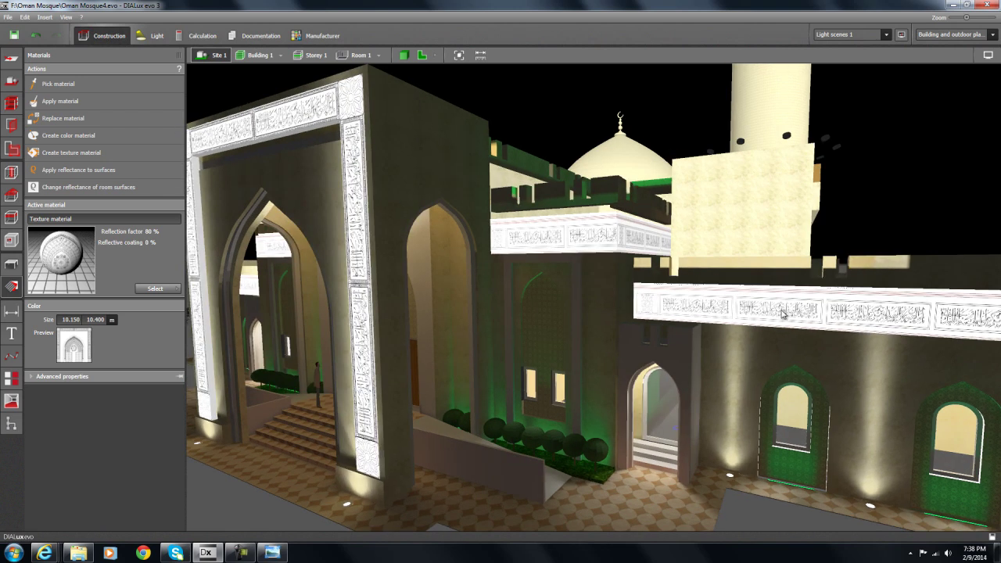
scroll(785, 317, down, 2)
right_drag(823, 373, 784, 366)
scroll(804, 365, down, 2)
- Examine the opposite side wing's column uplights and green arched windows, including the interior lighting seen through the glass
drag(784, 365, 560, 385)
scroll(552, 390, up, 3)
scroll(552, 386, up, 3)
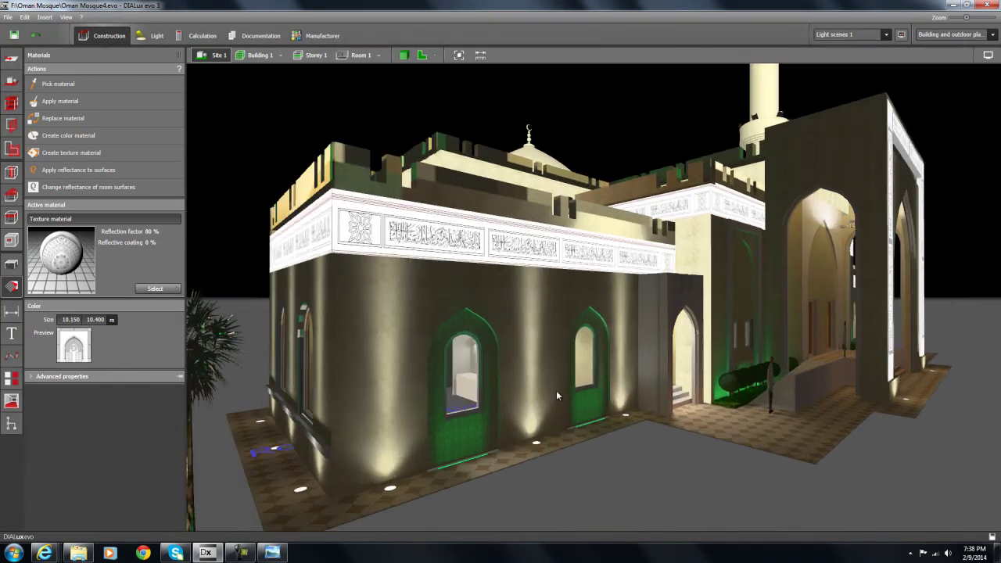
scroll(559, 375, up, 4)
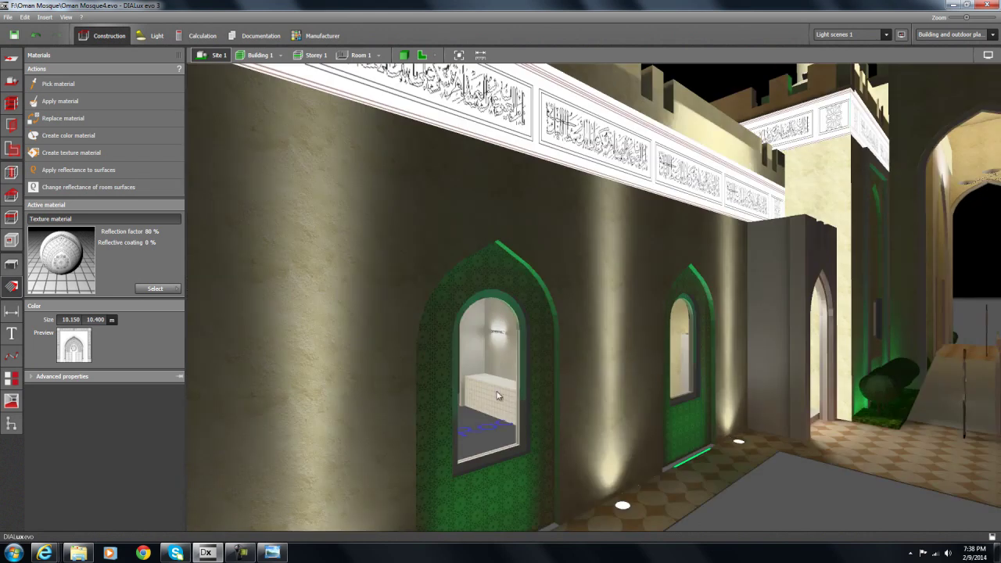
drag(534, 376, 577, 267)
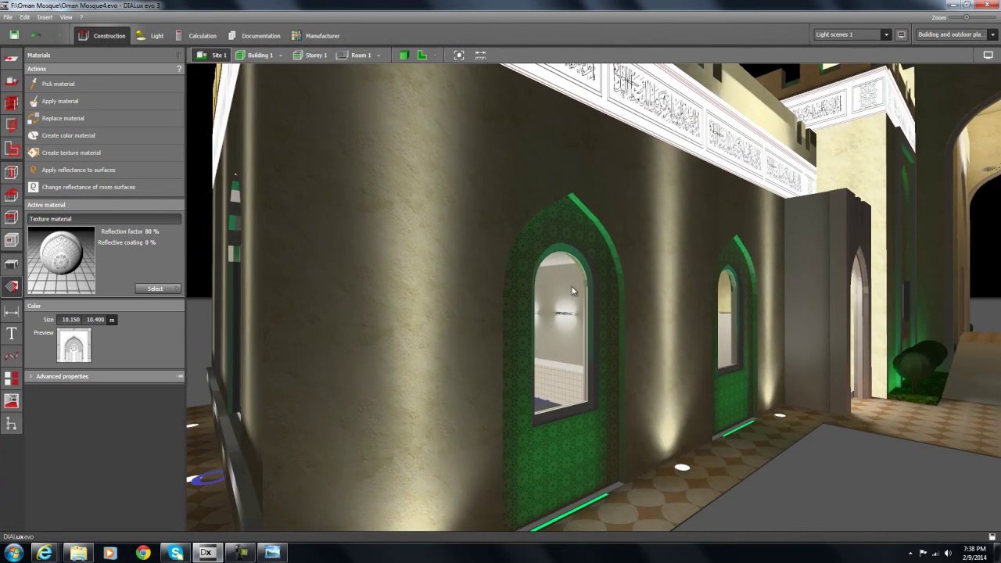
middle_drag(613, 365, 600, 360)
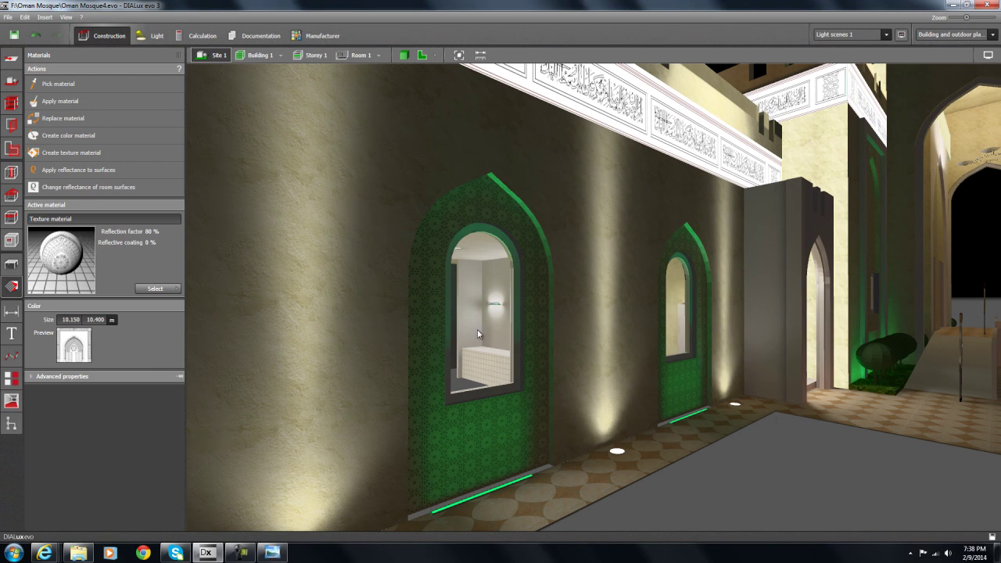
scroll(651, 398, down, 3)
right_drag(554, 255, 564, 259)
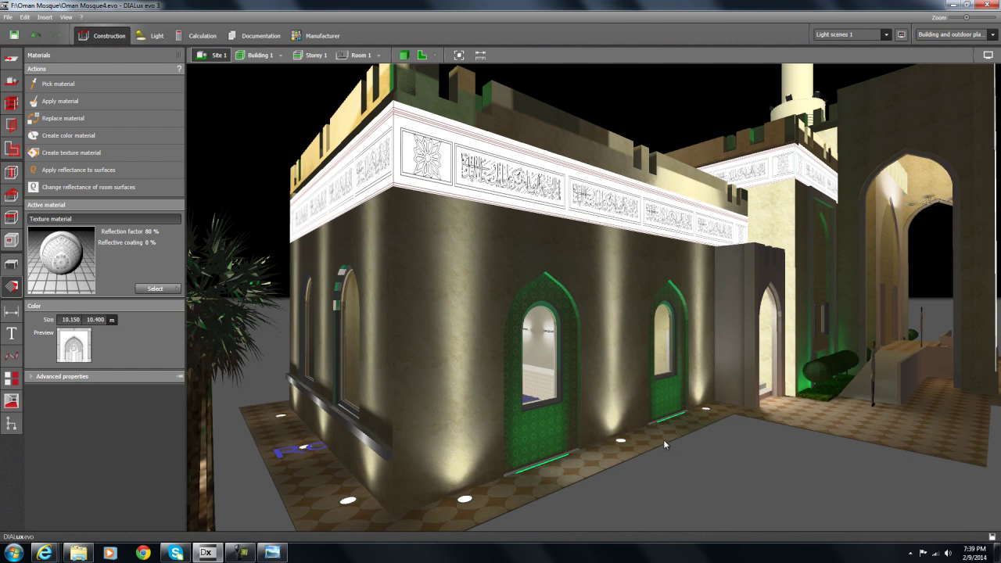
- Examine the facade lighting from the portal past the arched side doorway around to the rear walls and half dome annex
right_drag(734, 468, 669, 476)
middle_drag(670, 475, 650, 477)
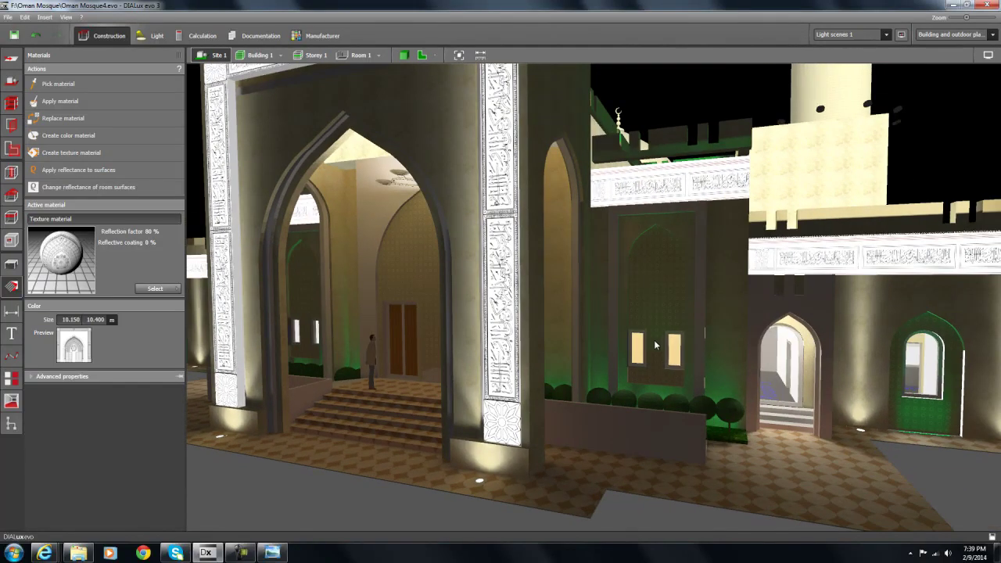
scroll(661, 319, up, 2)
middle_drag(725, 329, 644, 324)
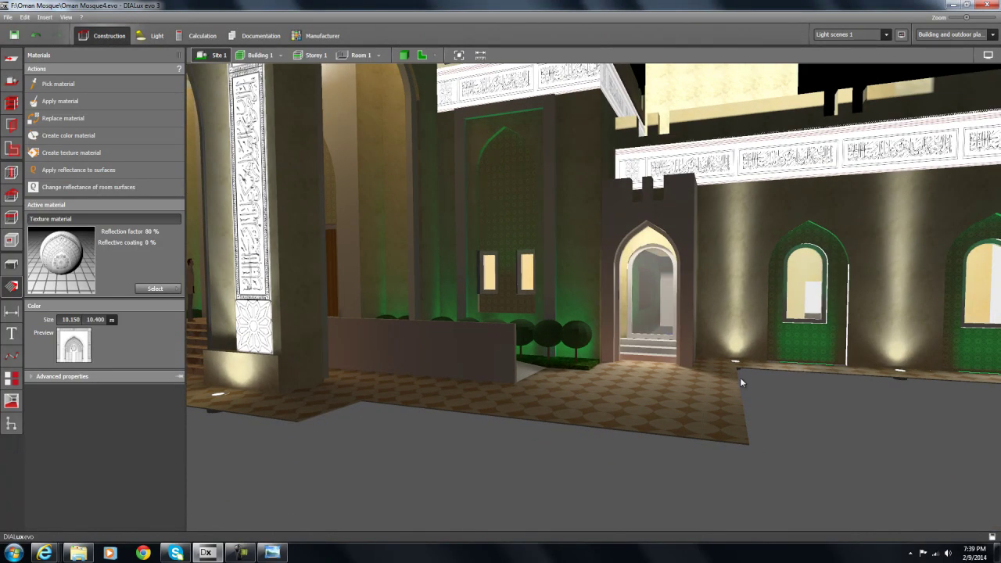
middle_drag(793, 395, 684, 429)
right_drag(714, 420, 651, 403)
scroll(680, 414, down, 2)
middle_drag(700, 304, 628, 352)
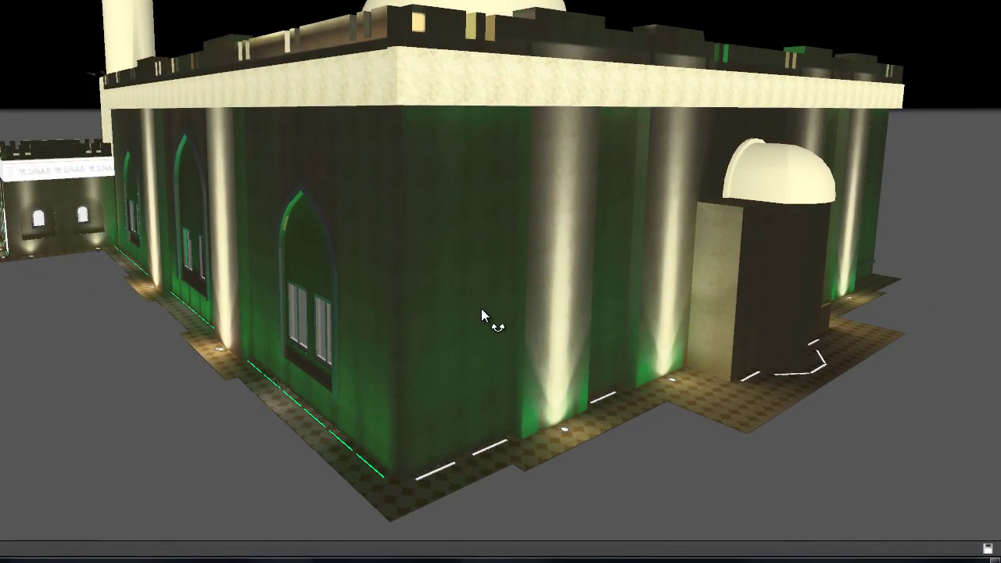
drag(481, 308, 347, 354)
drag(526, 298, 544, 368)
right_drag(545, 368, 497, 342)
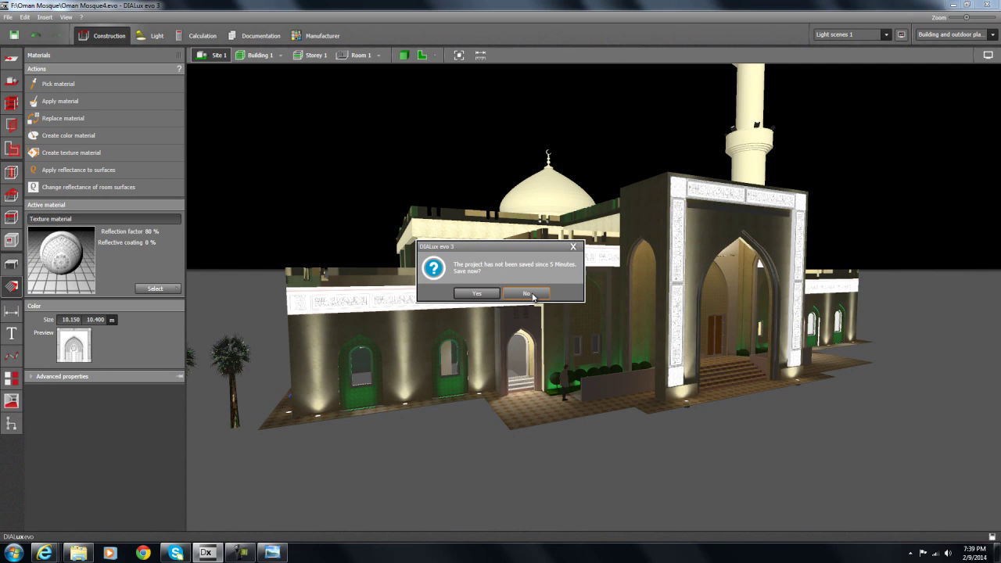
- Decline saving the project and examine the lighting of both side wings, the arched doorways and the planted area beside the portal
click(529, 294)
drag(506, 353, 599, 372)
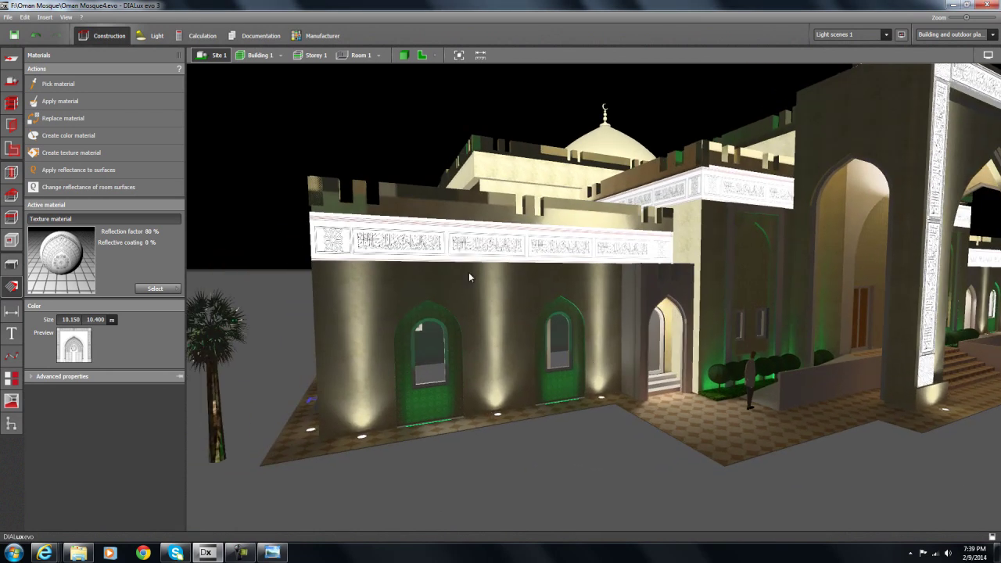
drag(805, 331, 729, 391)
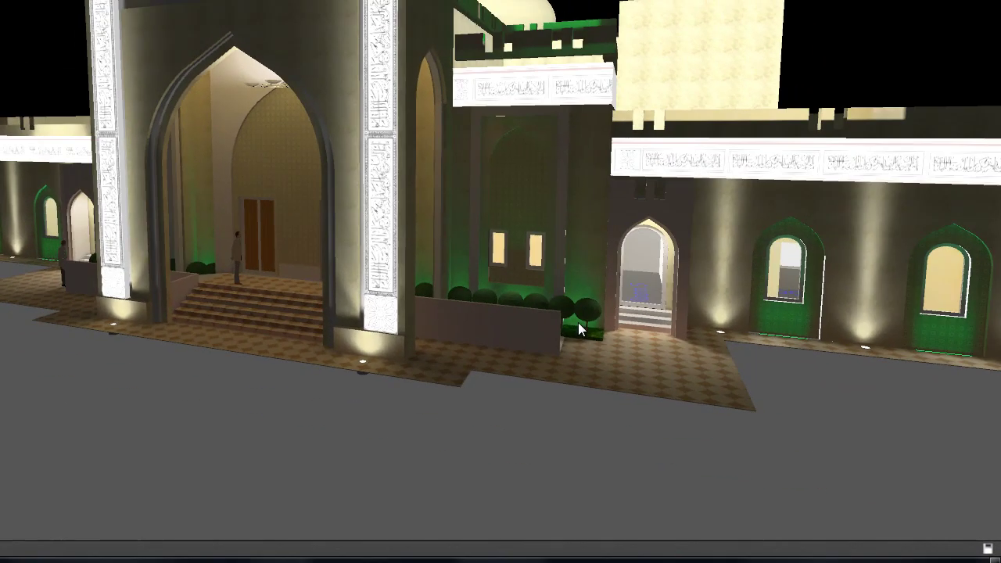
drag(578, 322, 573, 352)
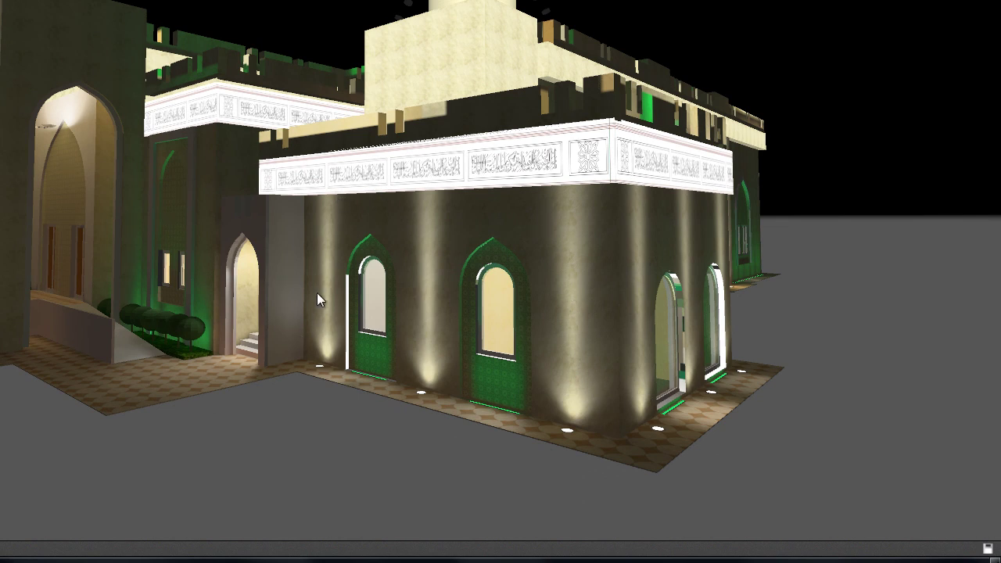
right_drag(496, 183, 451, 203)
middle_drag(451, 203, 633, 218)
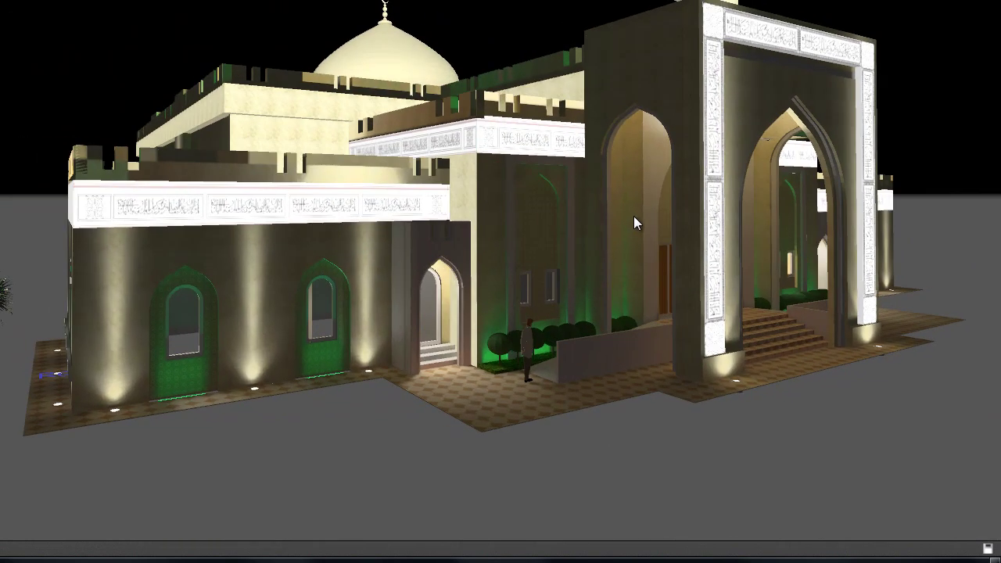
middle_drag(611, 149, 592, 166)
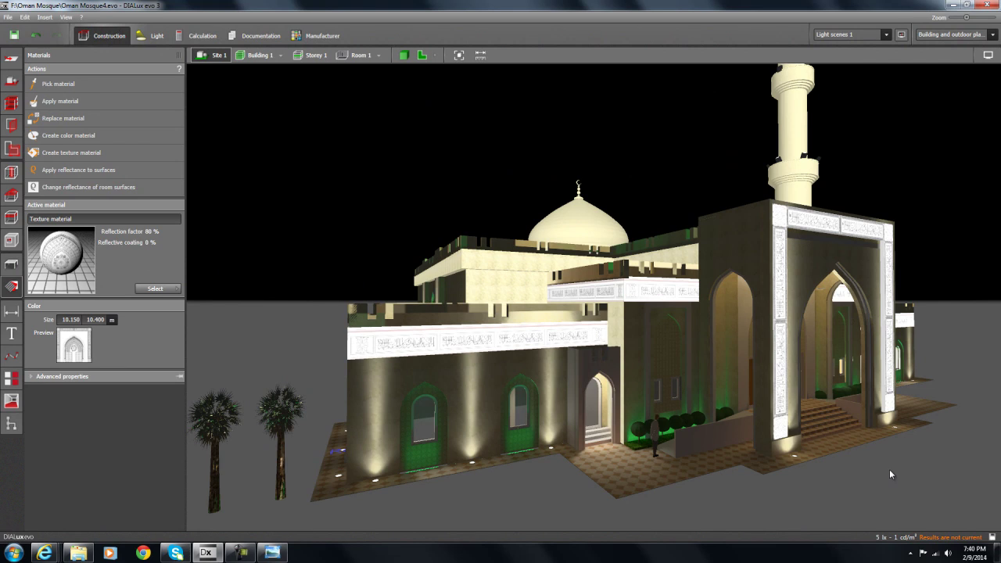
- Examine the whole lit mosque with its dome and minaret from both sides and straight on at the entrance portal
right_drag(889, 471, 866, 473)
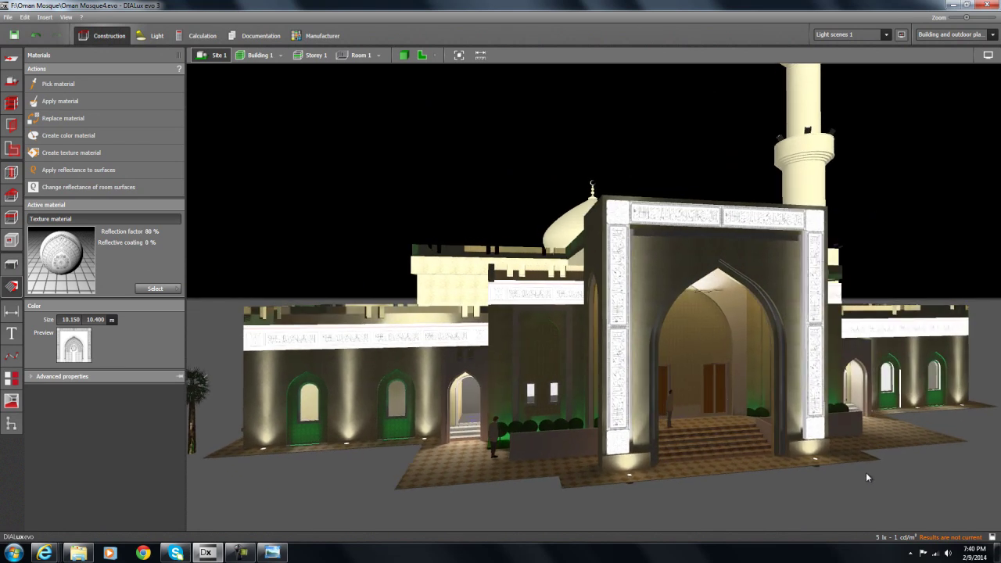
scroll(863, 473, down, 2)
middle_drag(697, 149, 698, 208)
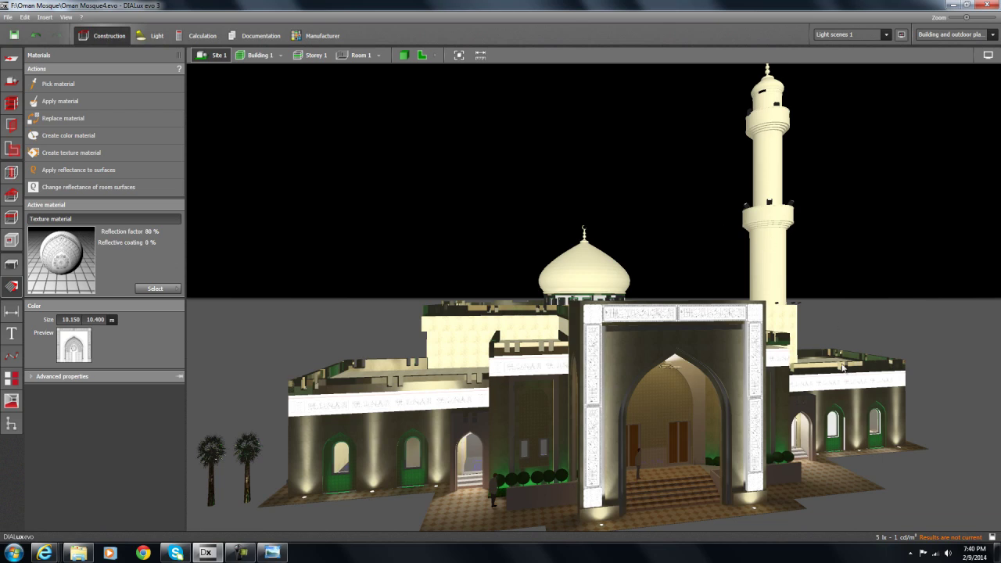
drag(816, 327, 759, 309)
middle_drag(701, 423, 669, 383)
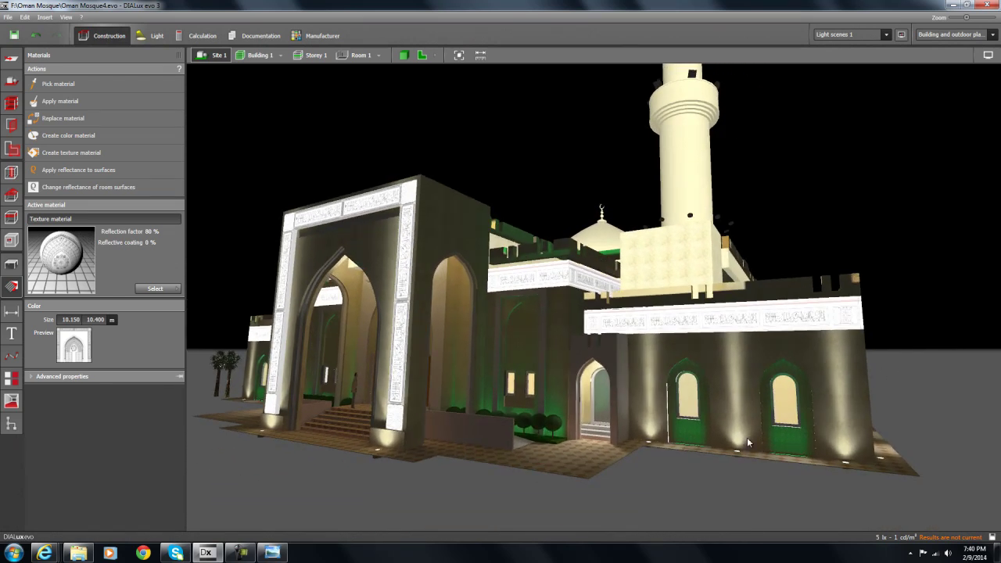
drag(790, 470, 796, 497)
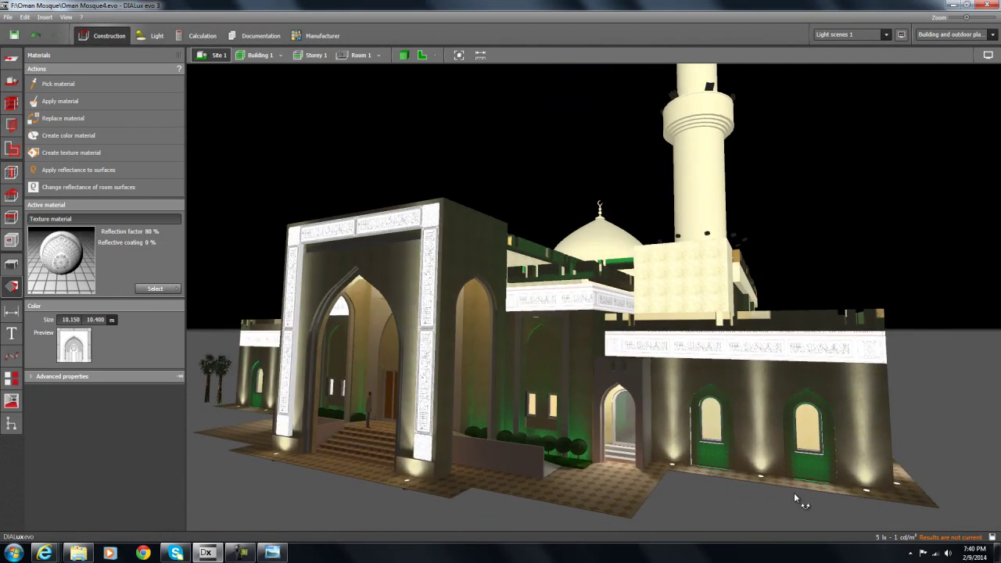
drag(677, 491, 615, 457)
mouse_move(703, 425)
mouse_down()
mouse_move(704, 458)
mouse_move(708, 431)
mouse_up()
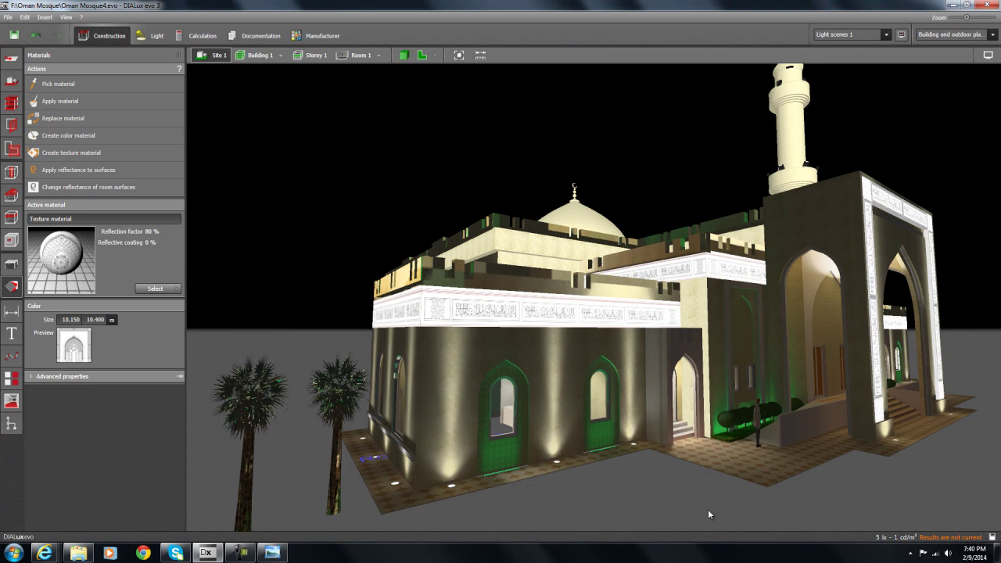
right_drag(740, 488, 693, 497)
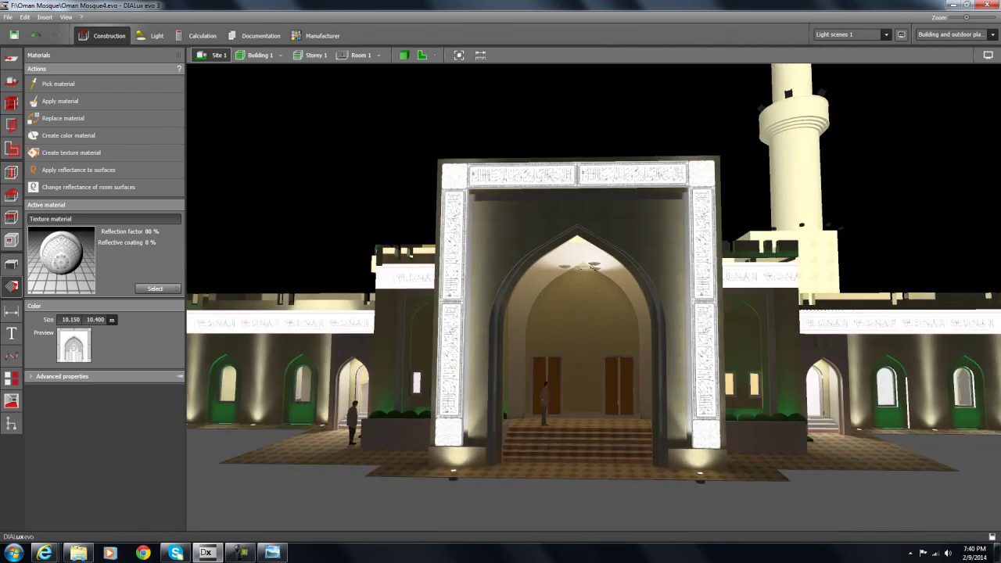